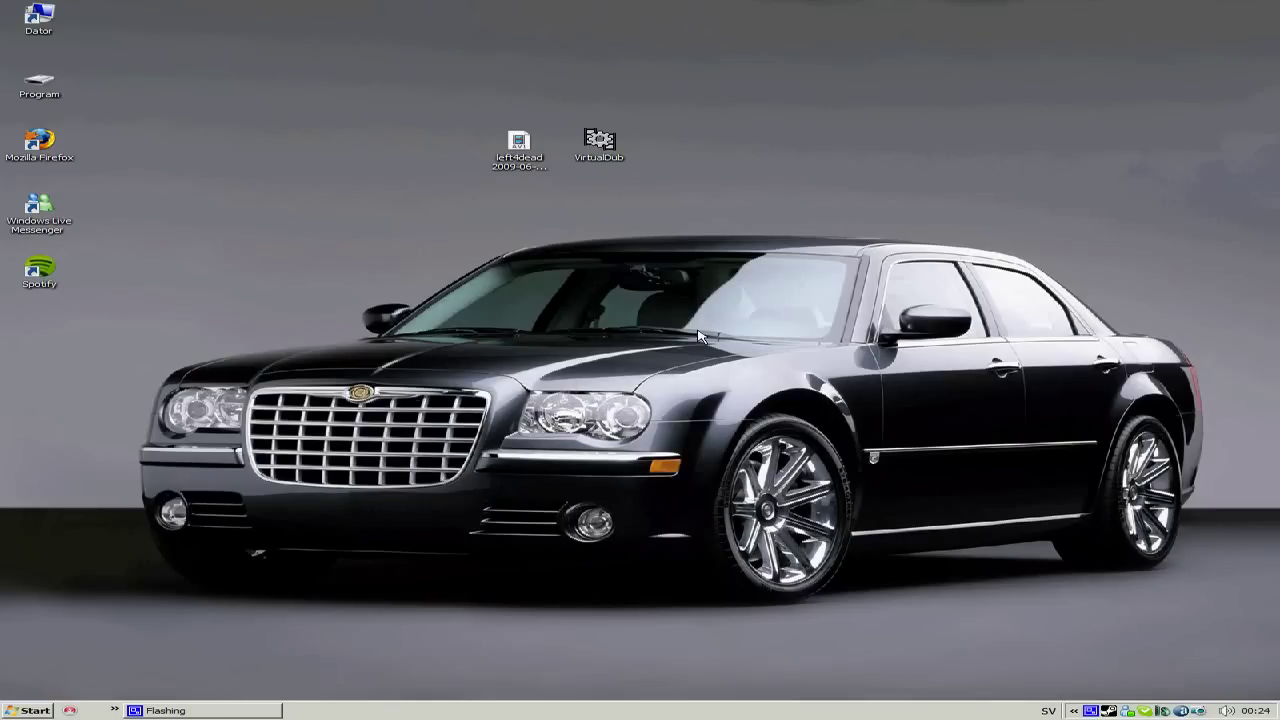
right_click(520, 146)
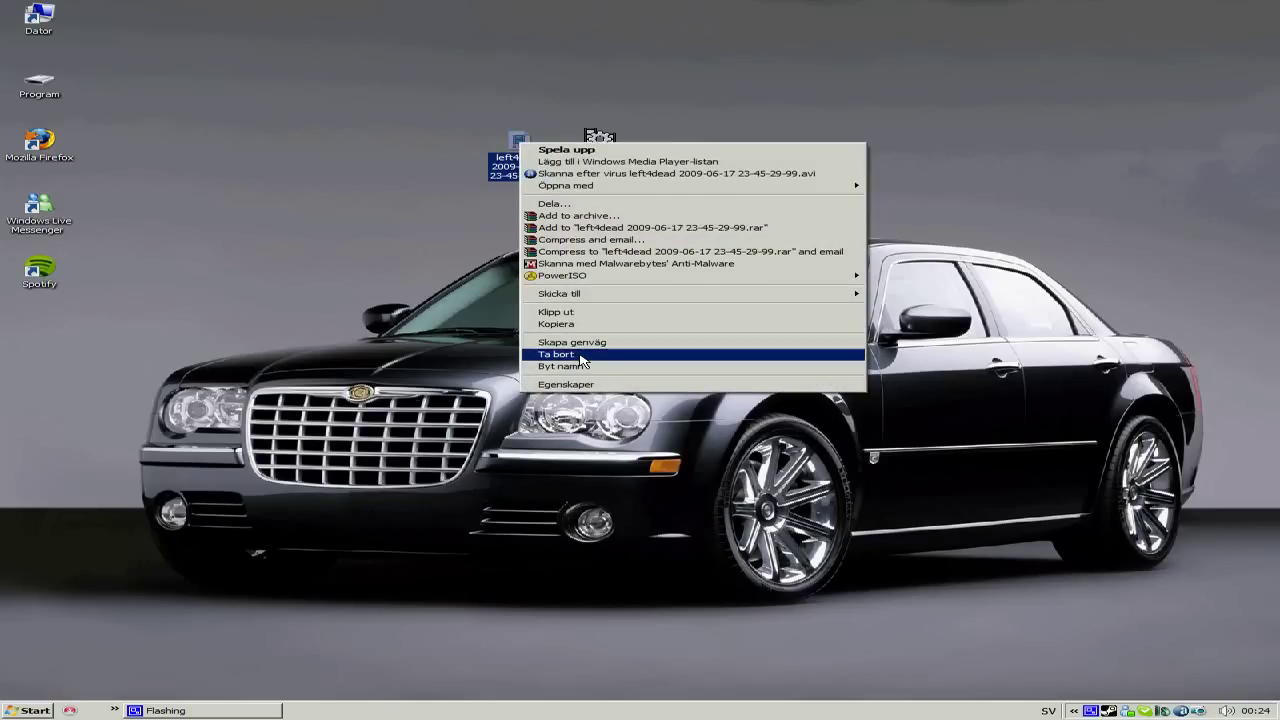
click(582, 385)
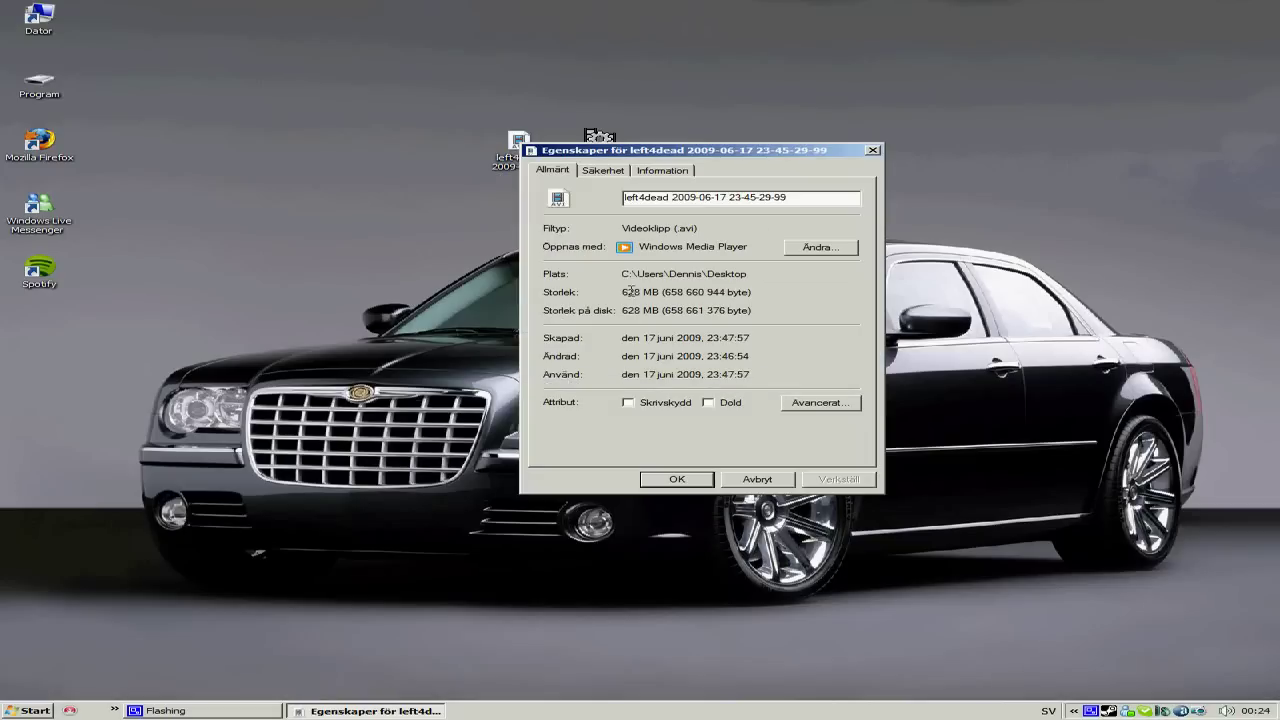
drag(726, 152, 667, 223)
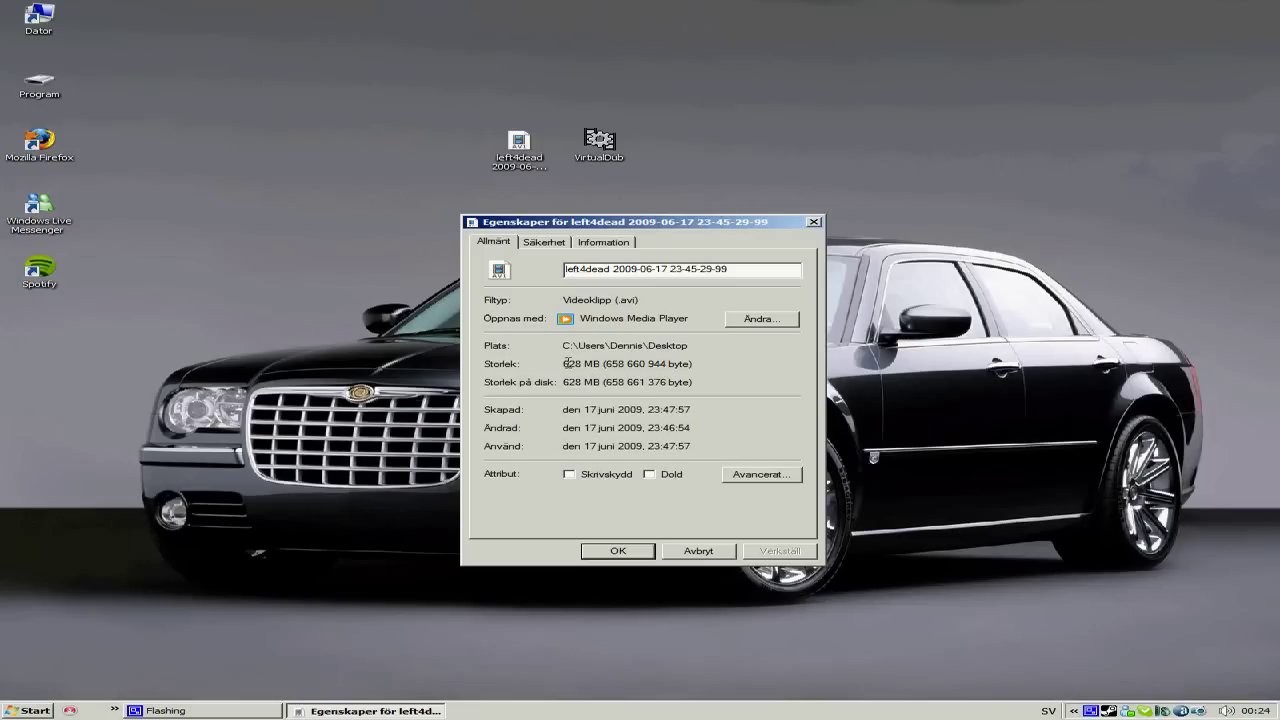
- Launch VirtualDub past the security warning and load the left4dead AVI, previewing frame 195
click(618, 551)
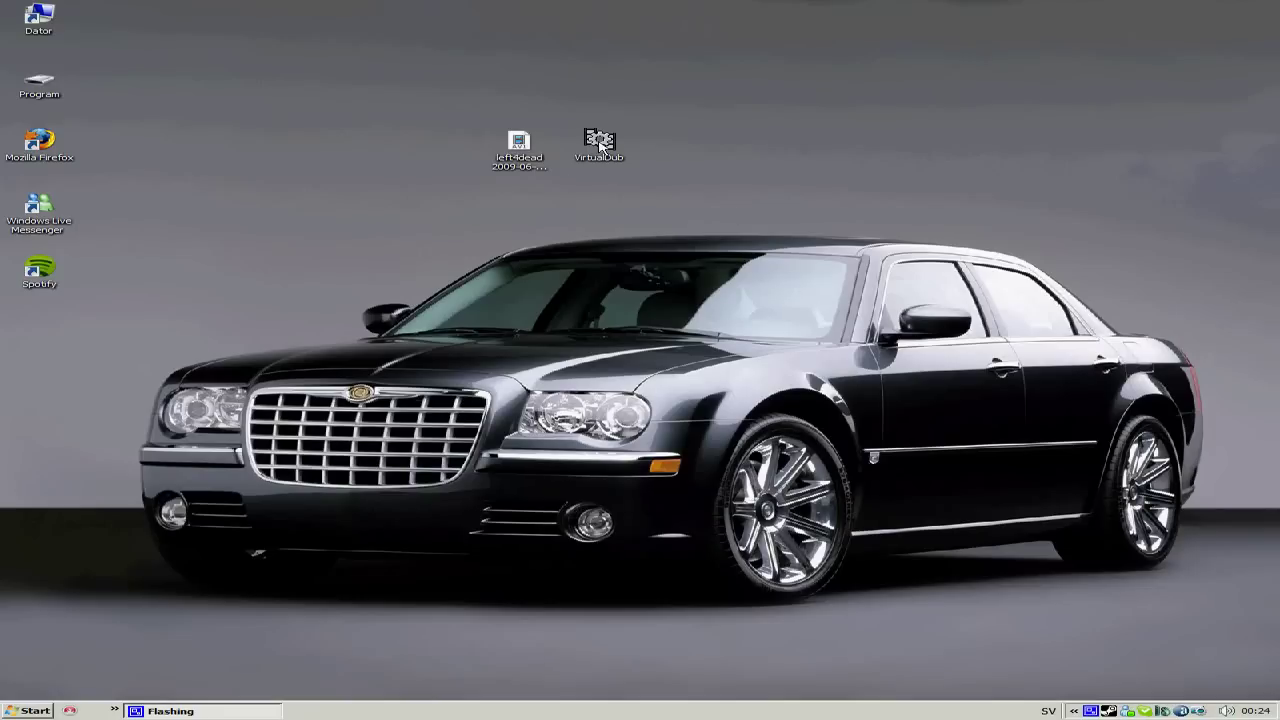
double_click(600, 142)
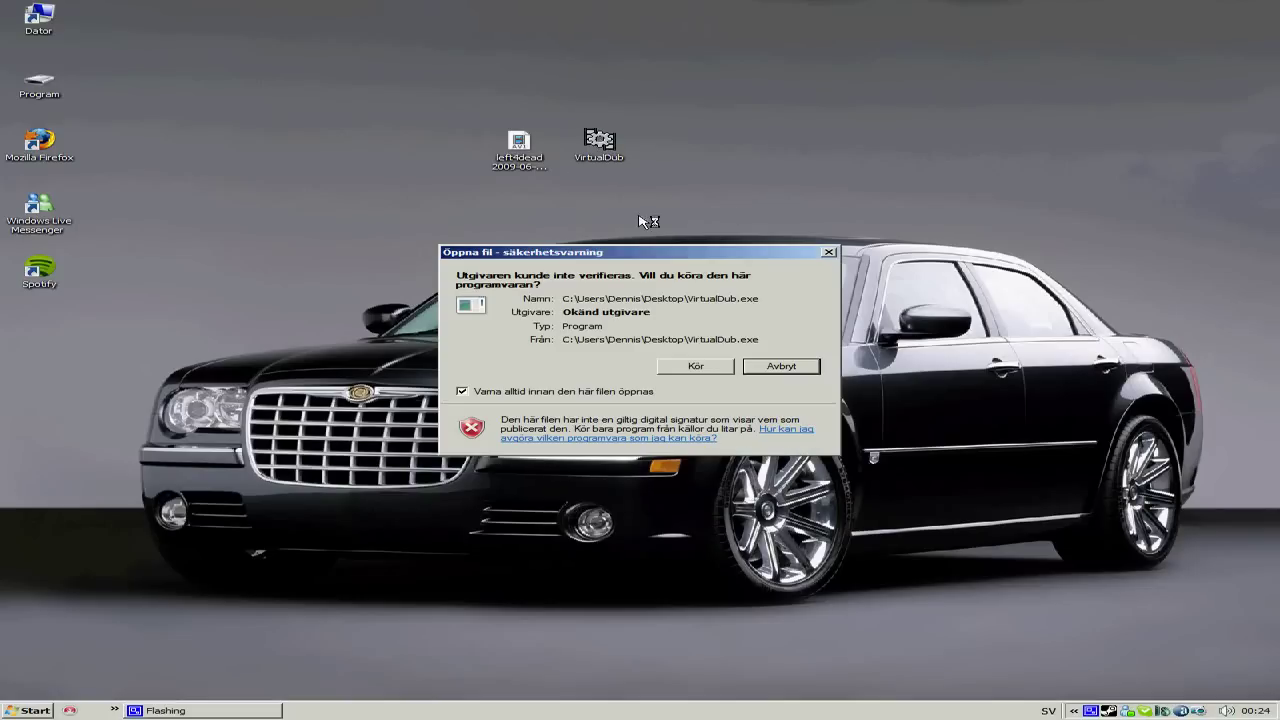
click(696, 367)
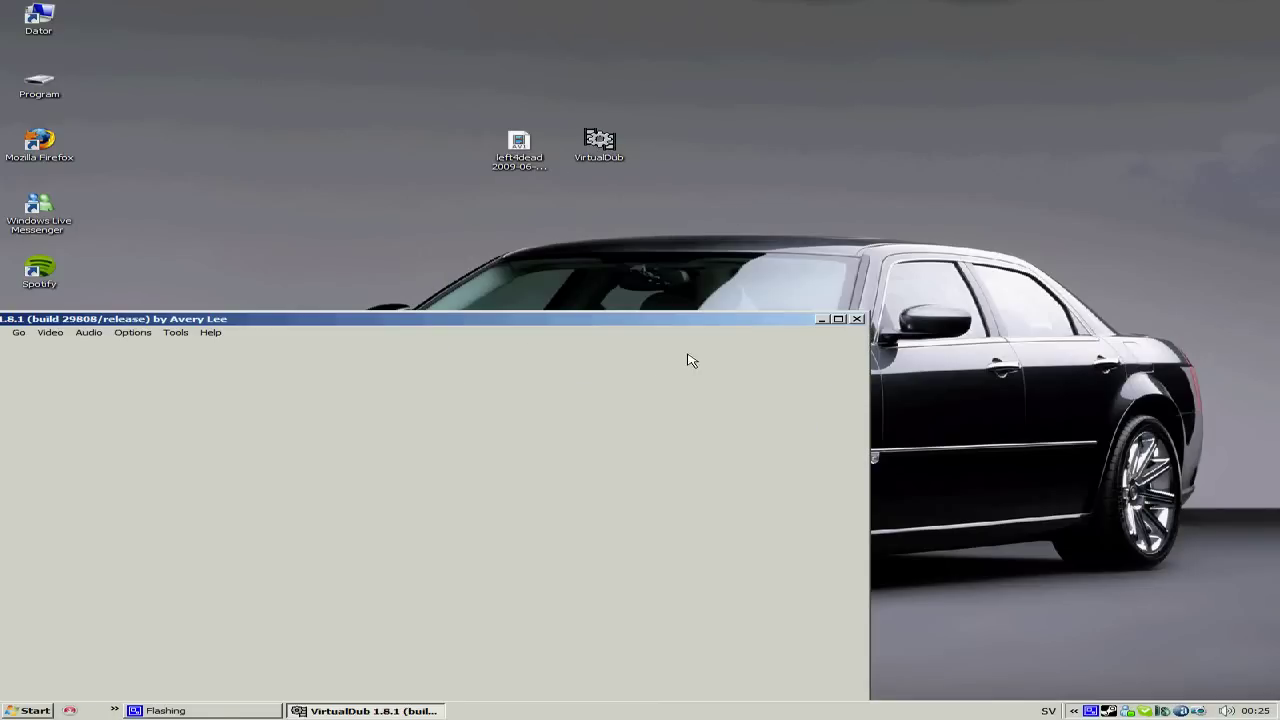
drag(600, 320, 920, 213)
drag(519, 150, 498, 348)
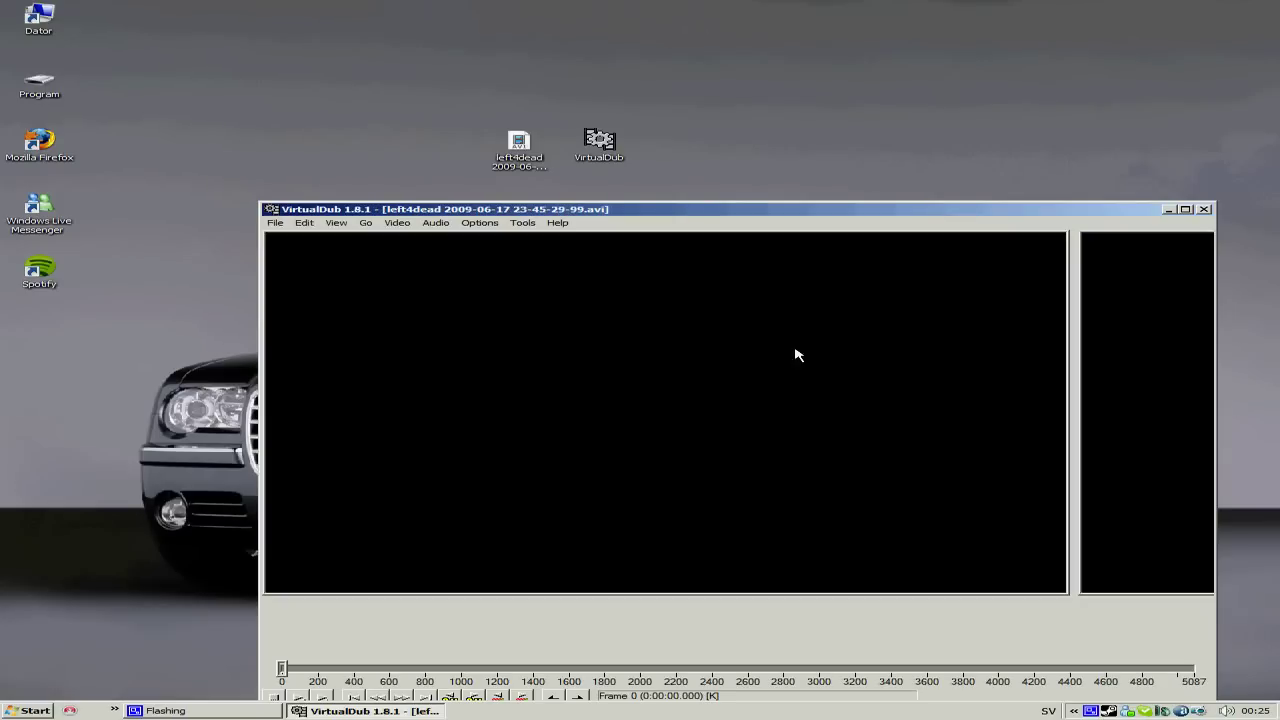
mouse_move(287, 678)
mouse_down()
mouse_move(368, 678)
mouse_move(265, 676)
mouse_up()
click(397, 223)
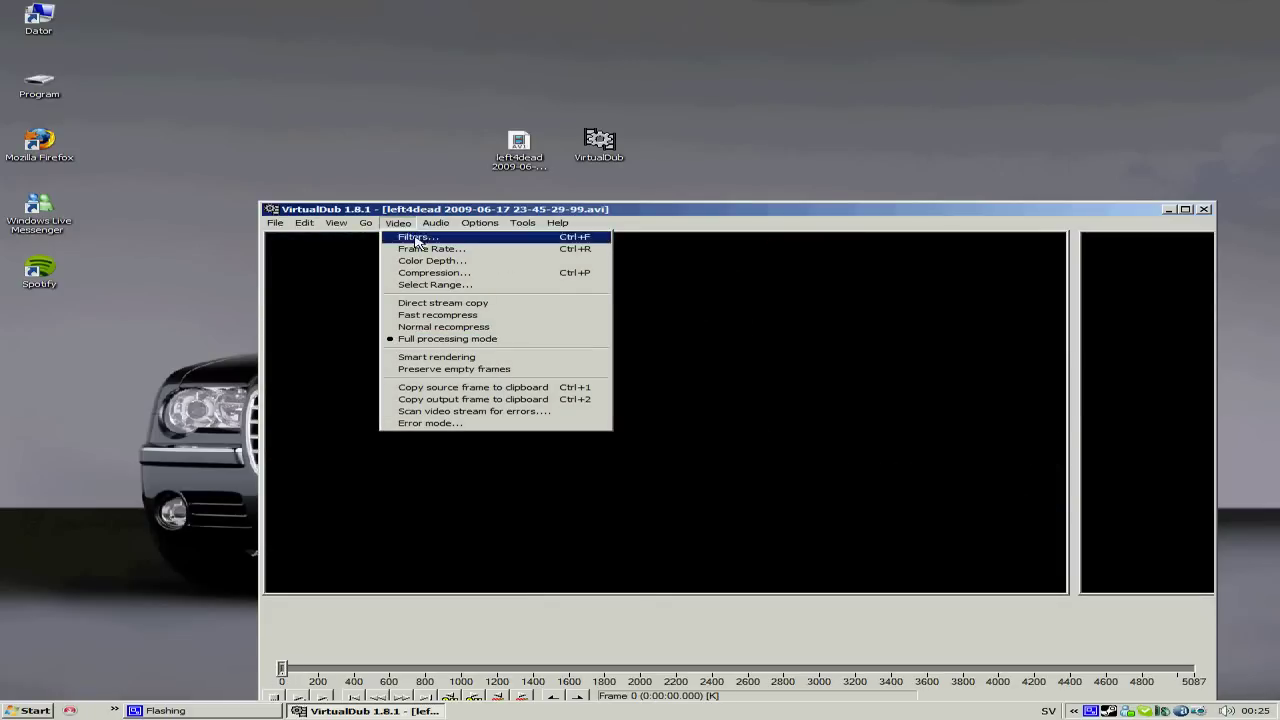
- Choose XviD MPEG-4 Codec as video compressor and open its bitrate calculator
click(434, 274)
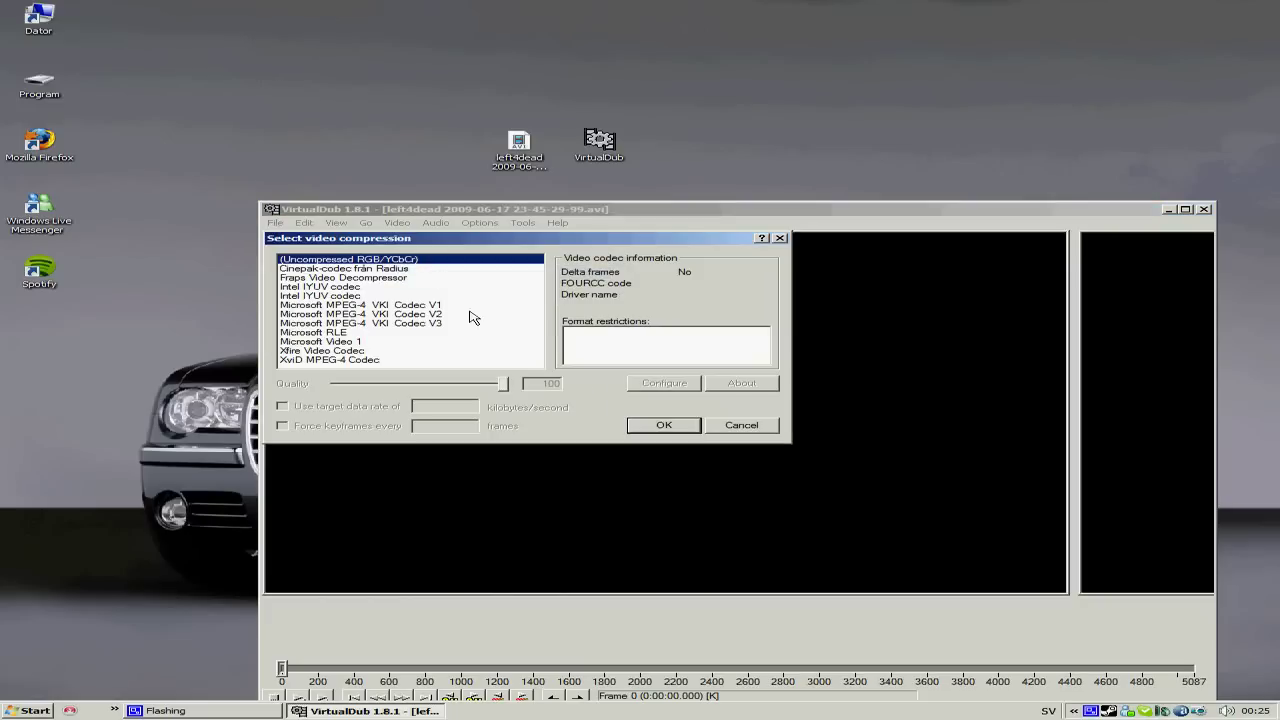
click(320, 362)
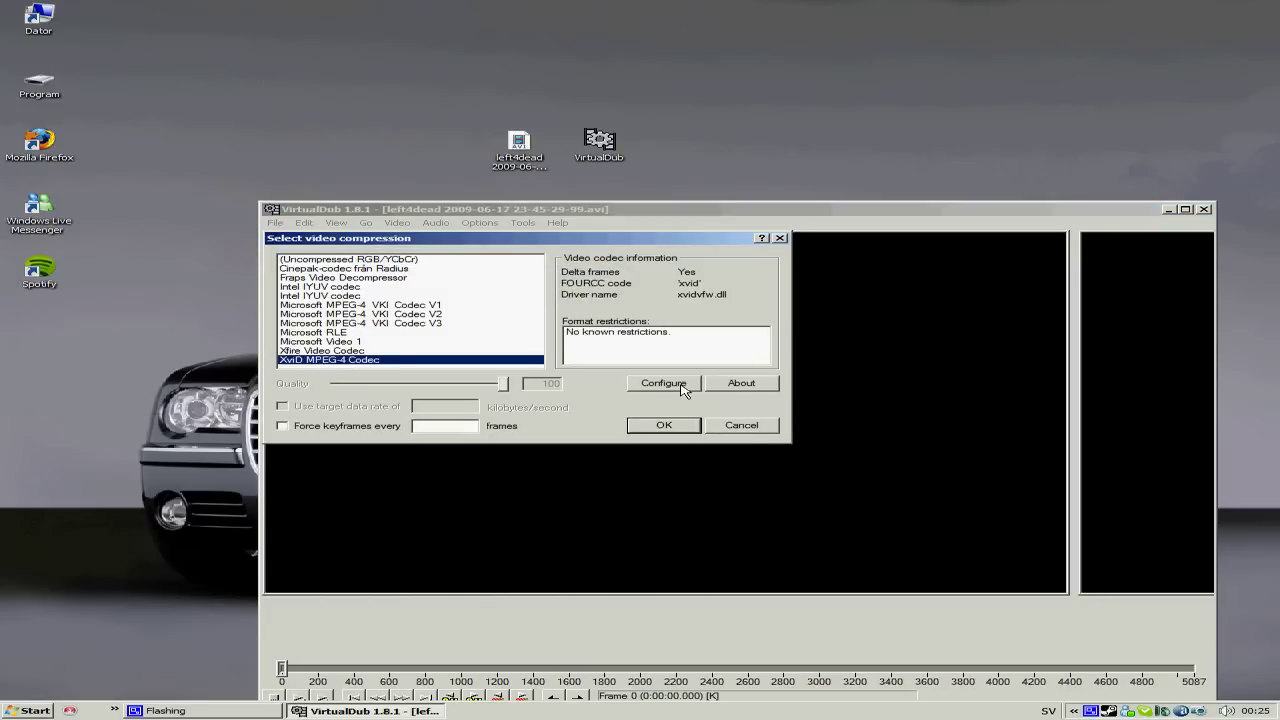
click(664, 384)
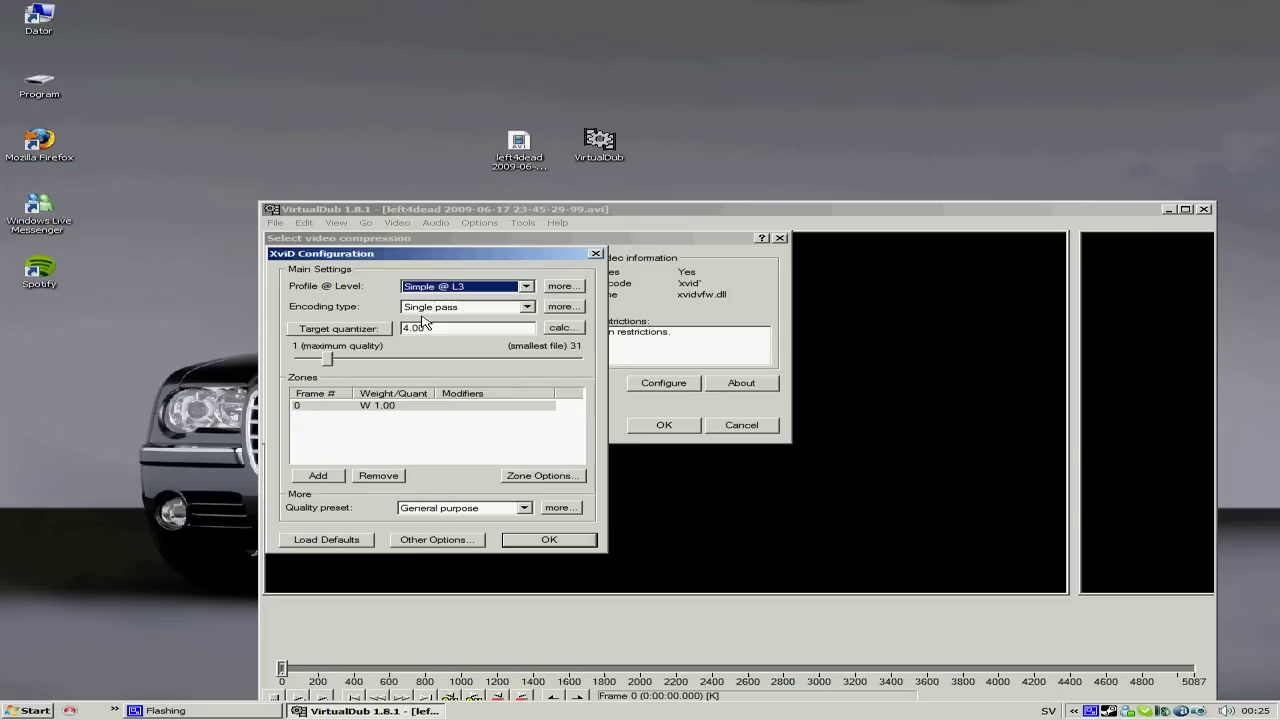
click(560, 329)
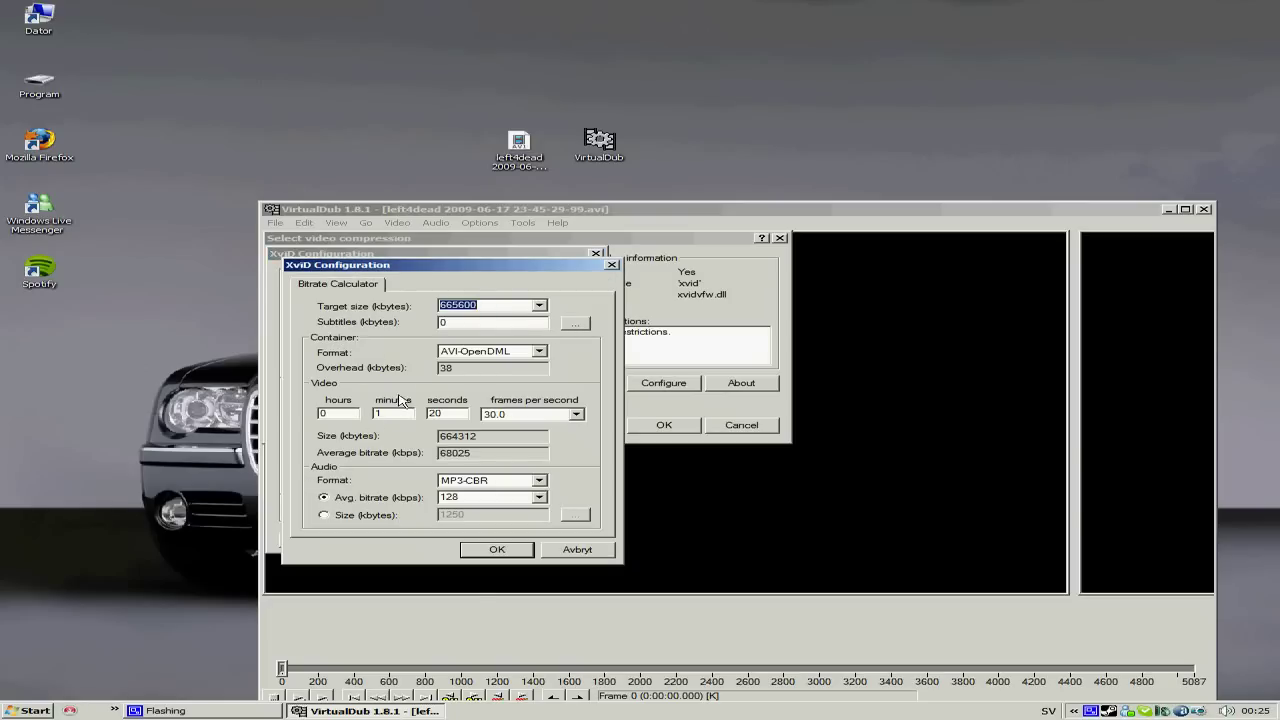
- Check the recording's length and frame size in its Properties information tab
right_click(517, 177)
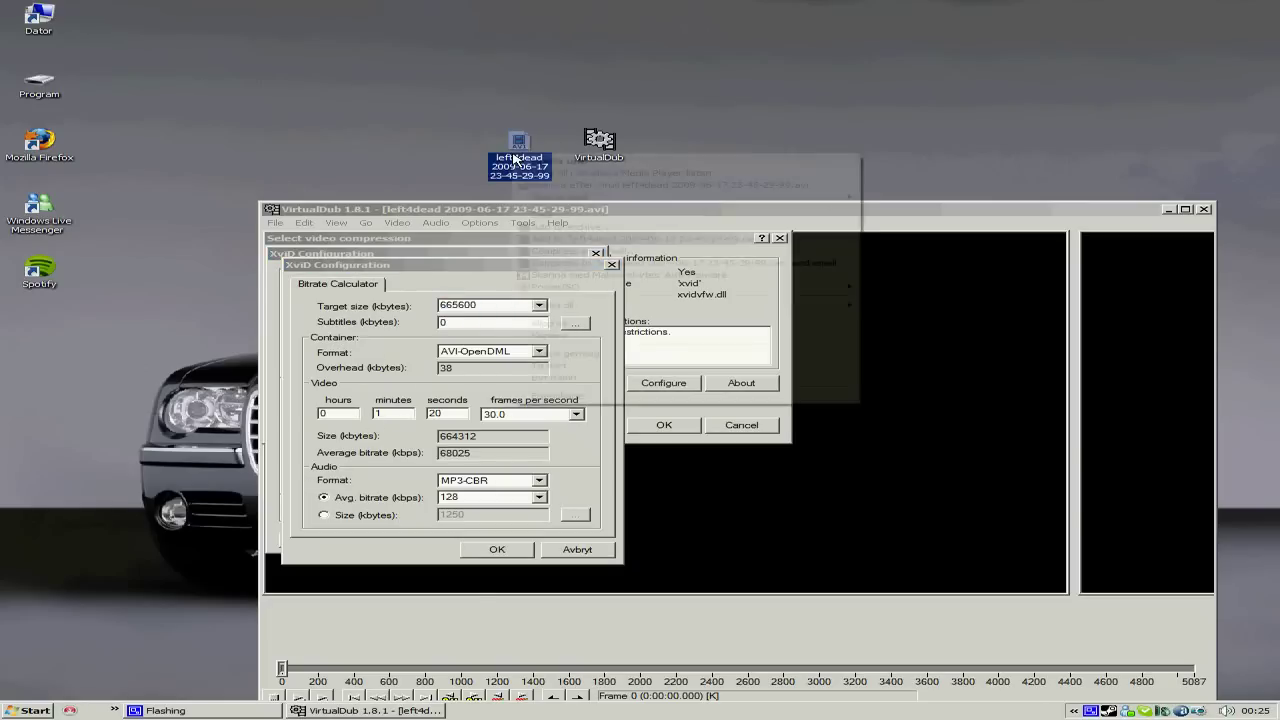
click(620, 393)
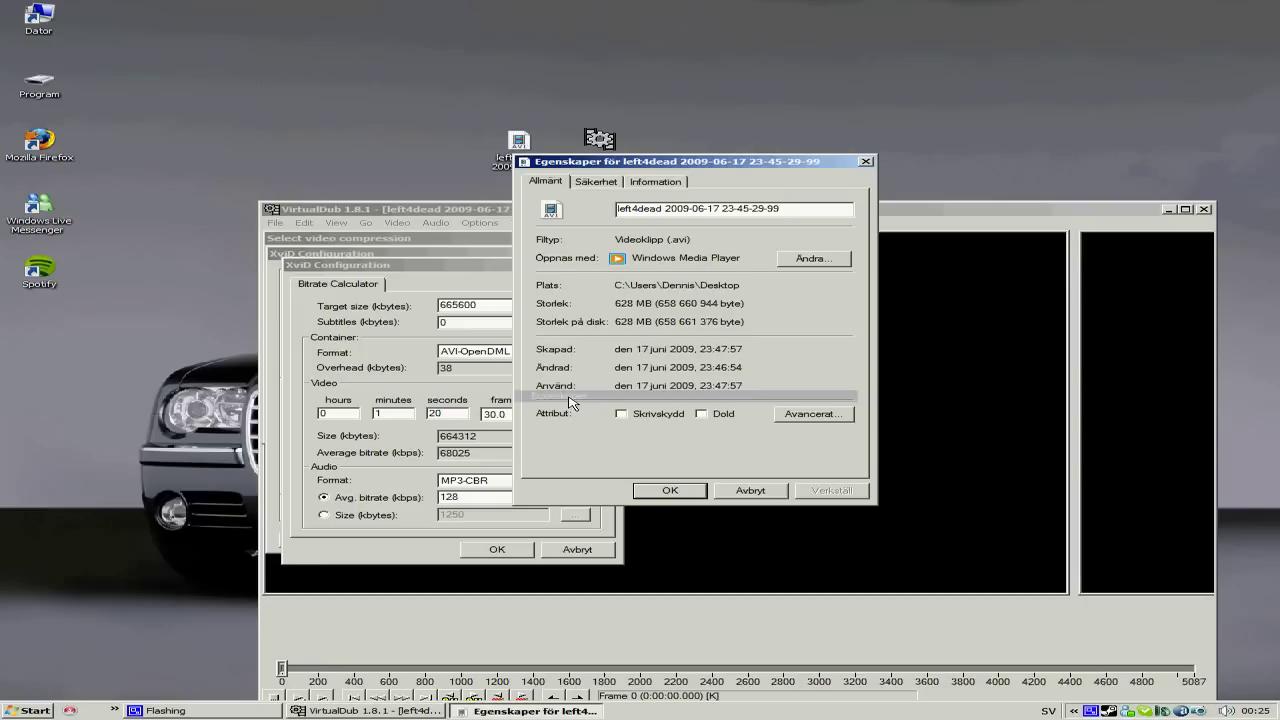
click(652, 182)
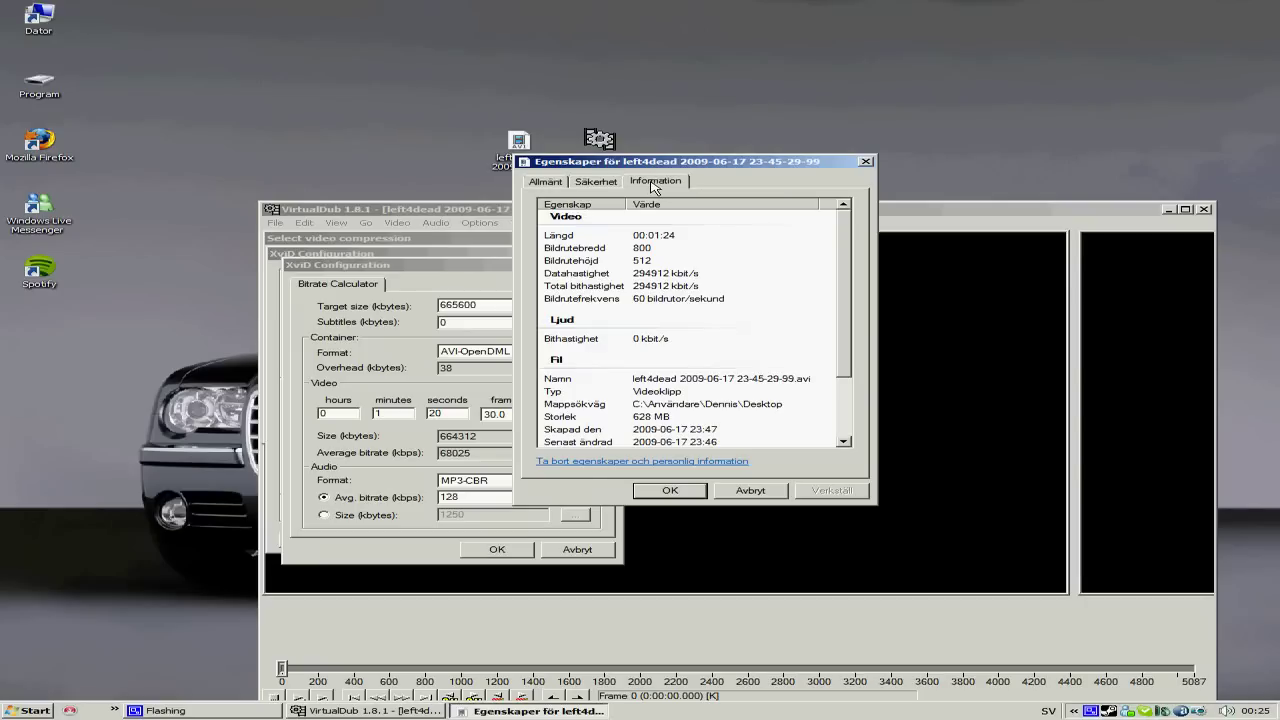
- Set the bitrate calculator duration to 1 min 24 s and accept the XviD settings
click(461, 412)
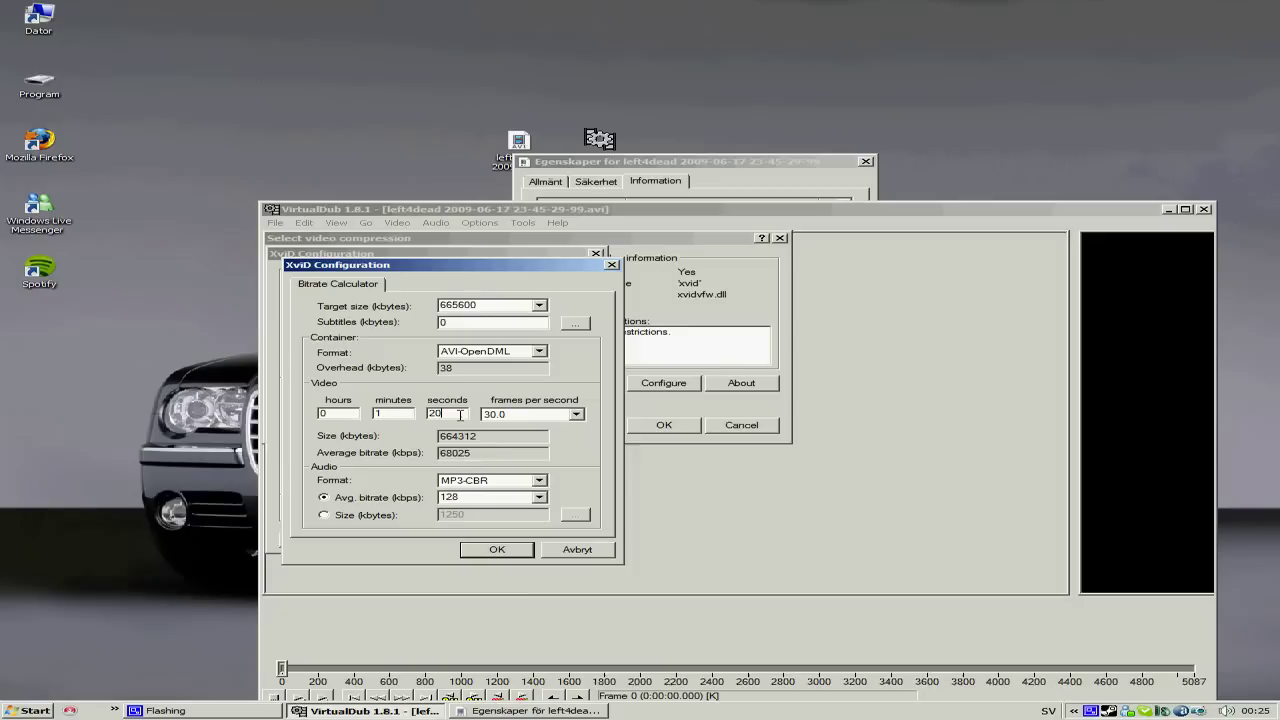
key(BackSpace)
text(4)
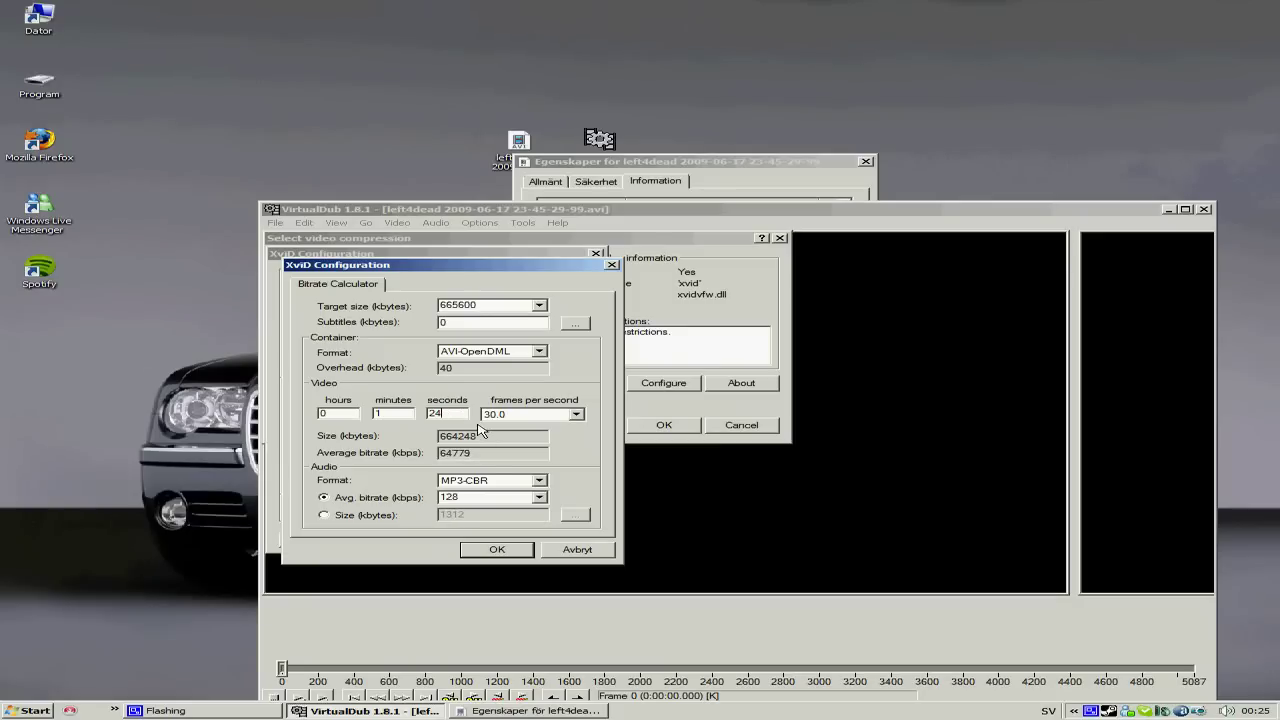
click(497, 549)
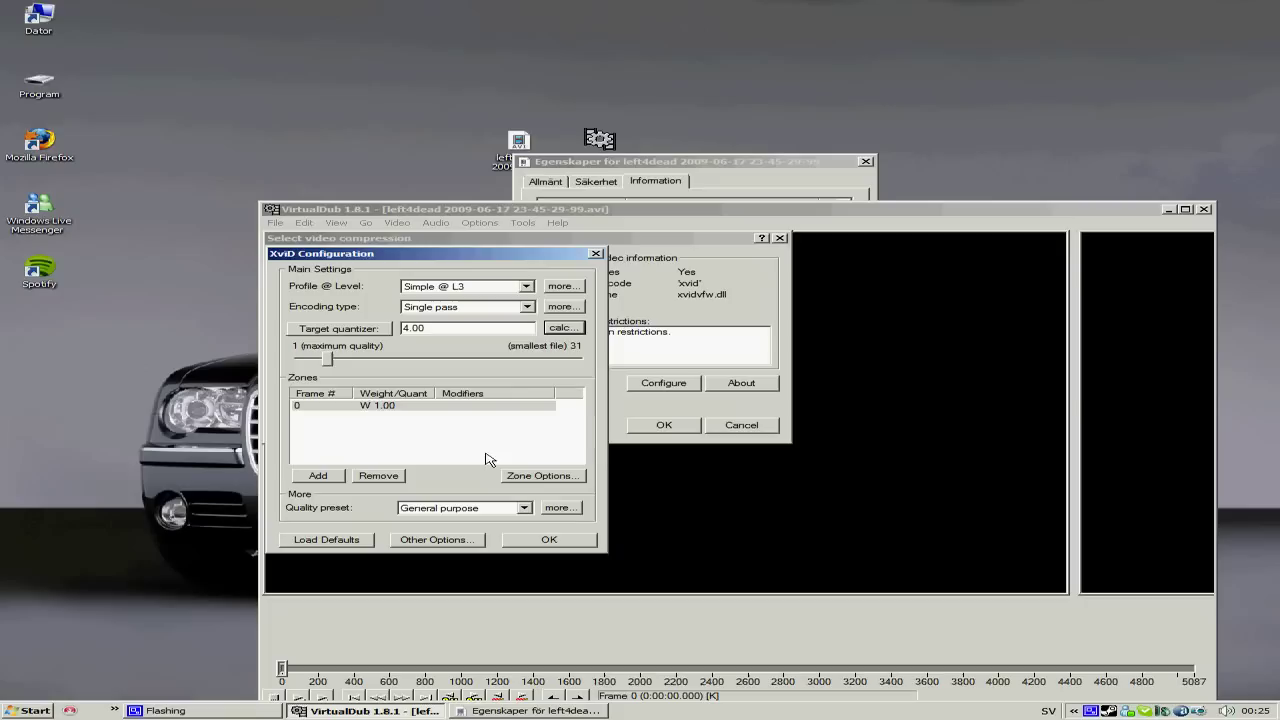
click(550, 539)
- Accept XviD as the video compression and switch audio to Full processing mode
click(662, 425)
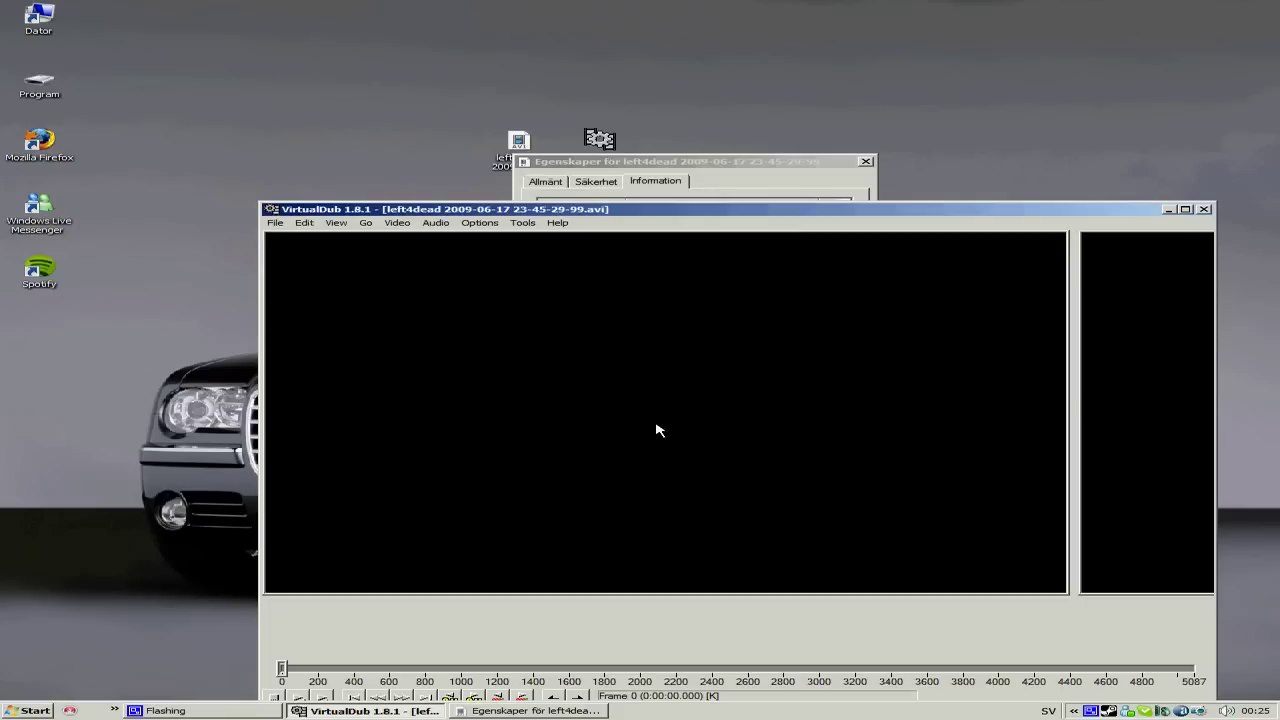
click(438, 223)
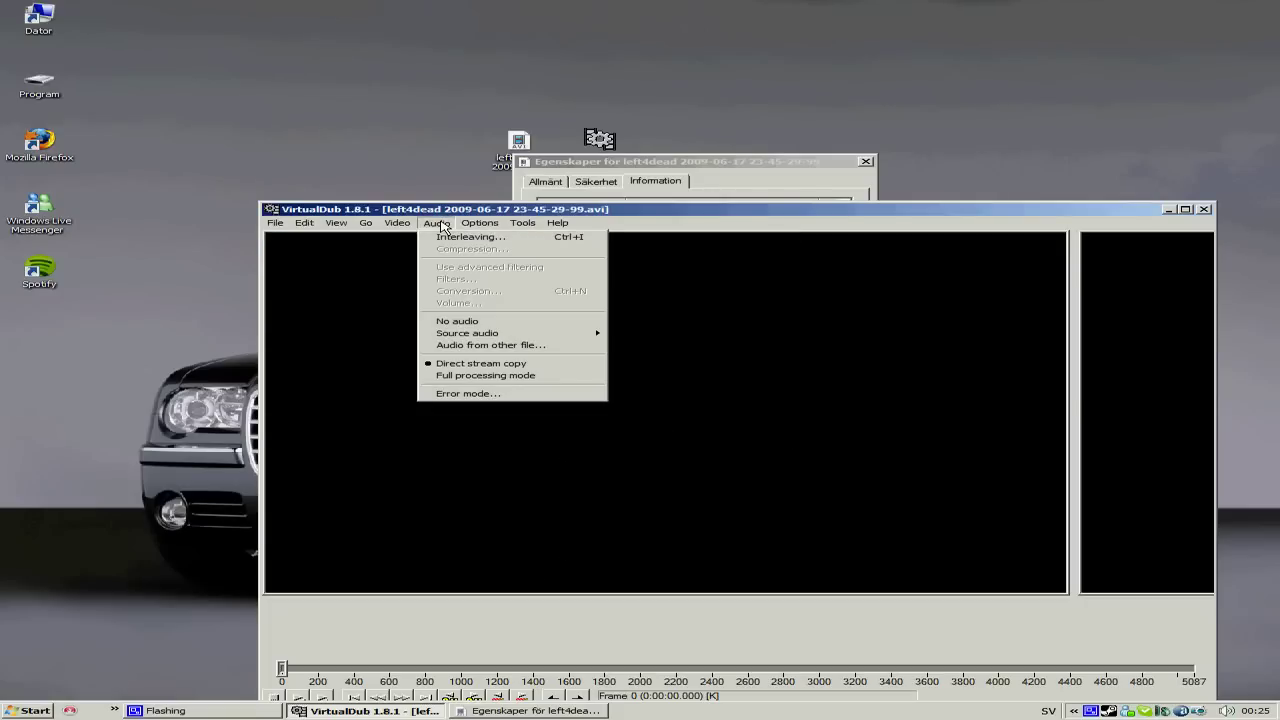
click(455, 377)
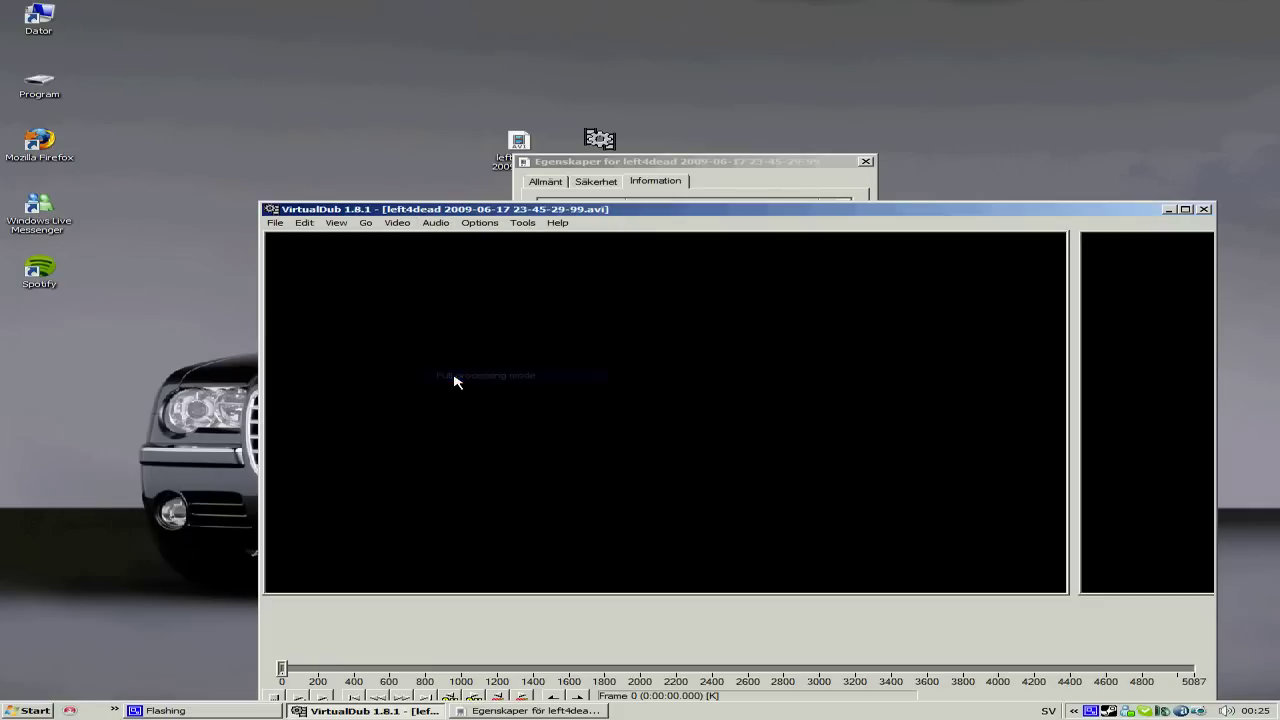
- Set audio compression to MPEG Layer-3 at 48 kBit/s, 22.050 Hz, Stereo
click(437, 223)
click(469, 249)
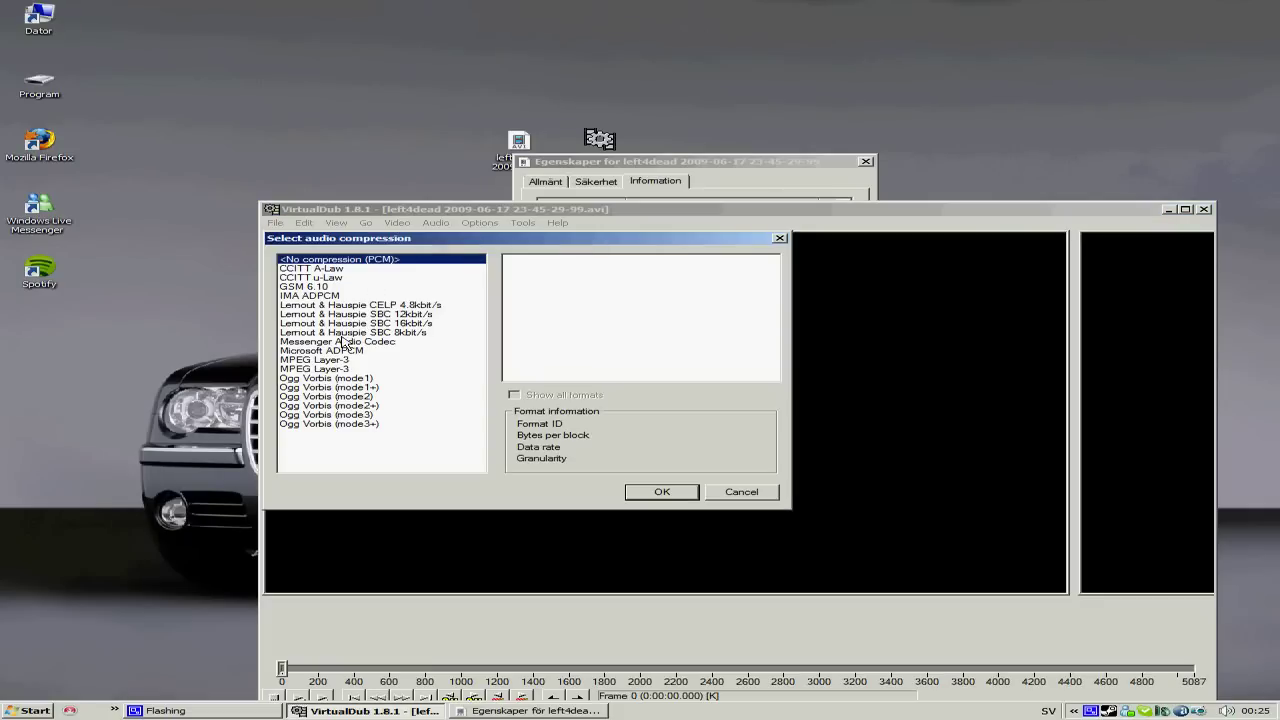
click(318, 369)
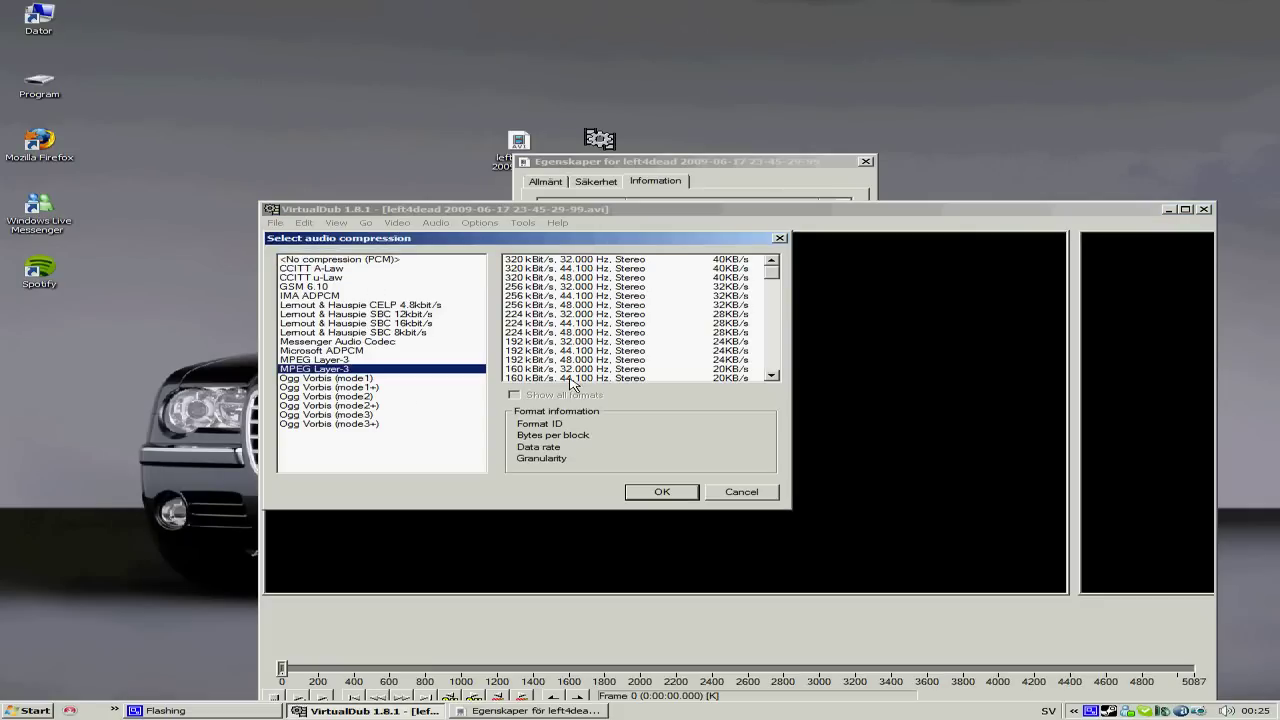
drag(776, 274, 773, 306)
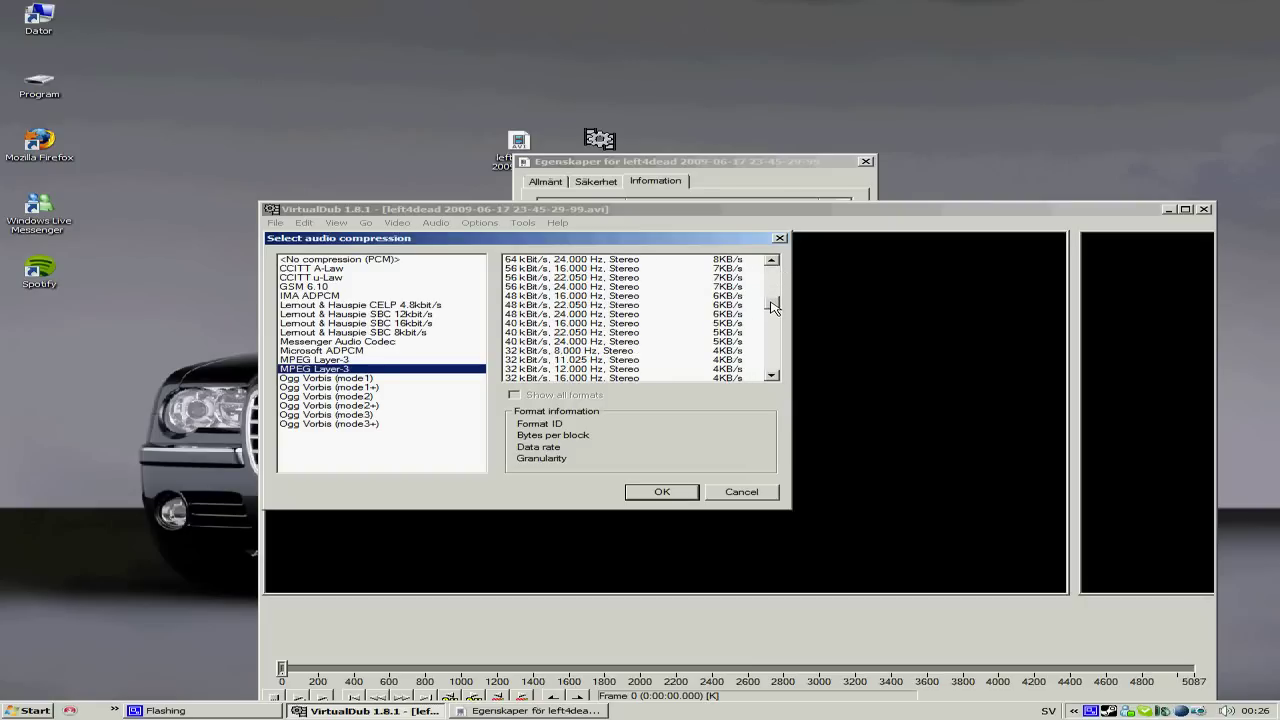
click(567, 306)
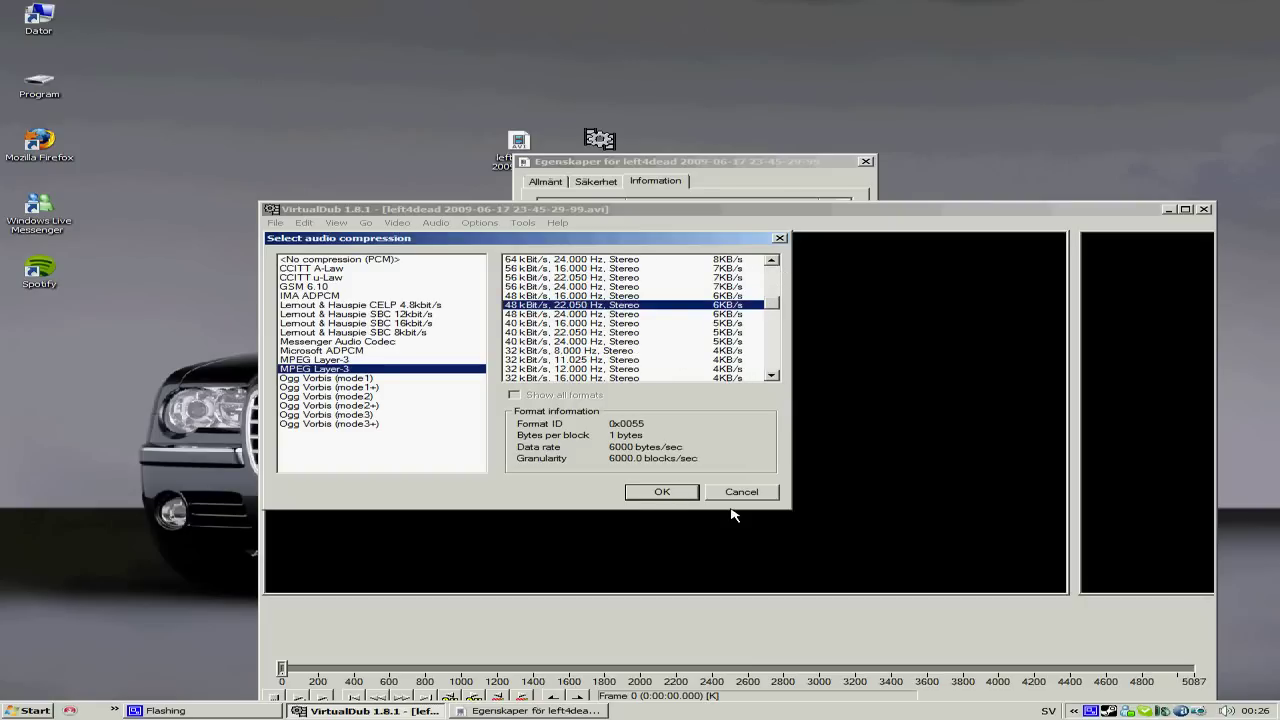
click(661, 491)
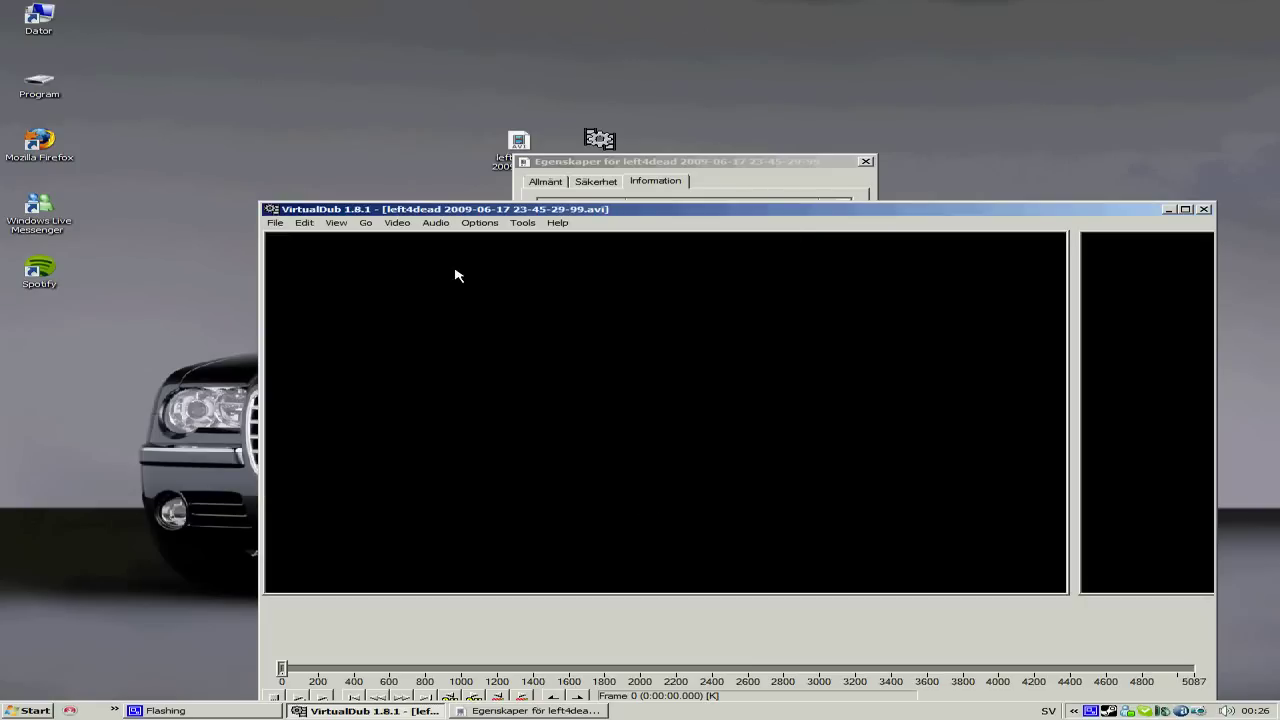
- Add the resize filter from the video filters list
click(397, 223)
click(418, 236)
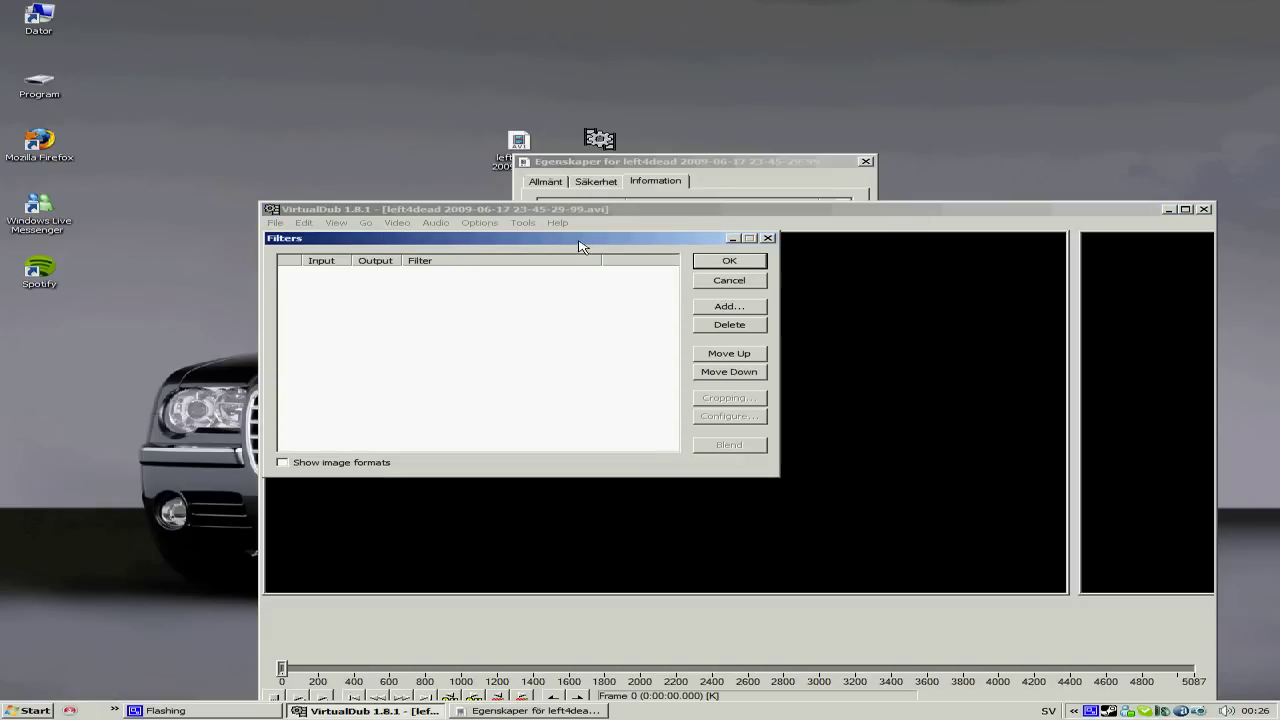
drag(580, 243, 647, 341)
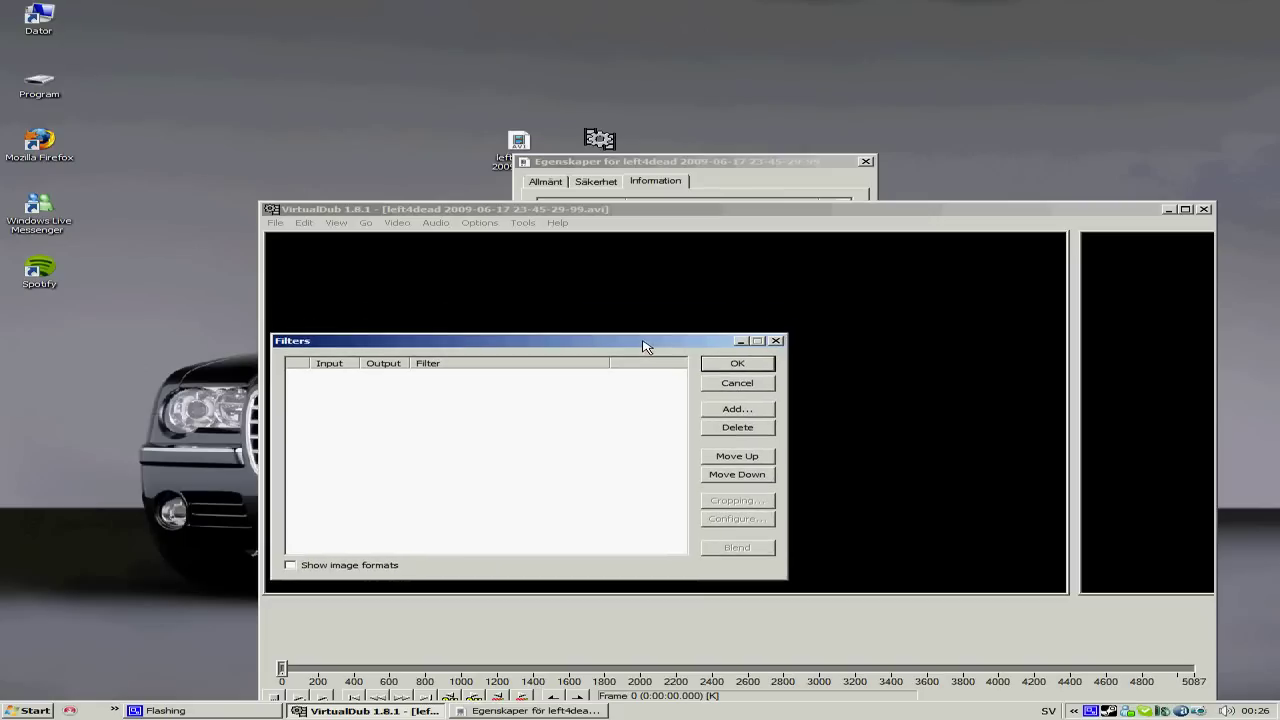
click(740, 409)
drag(672, 428, 668, 512)
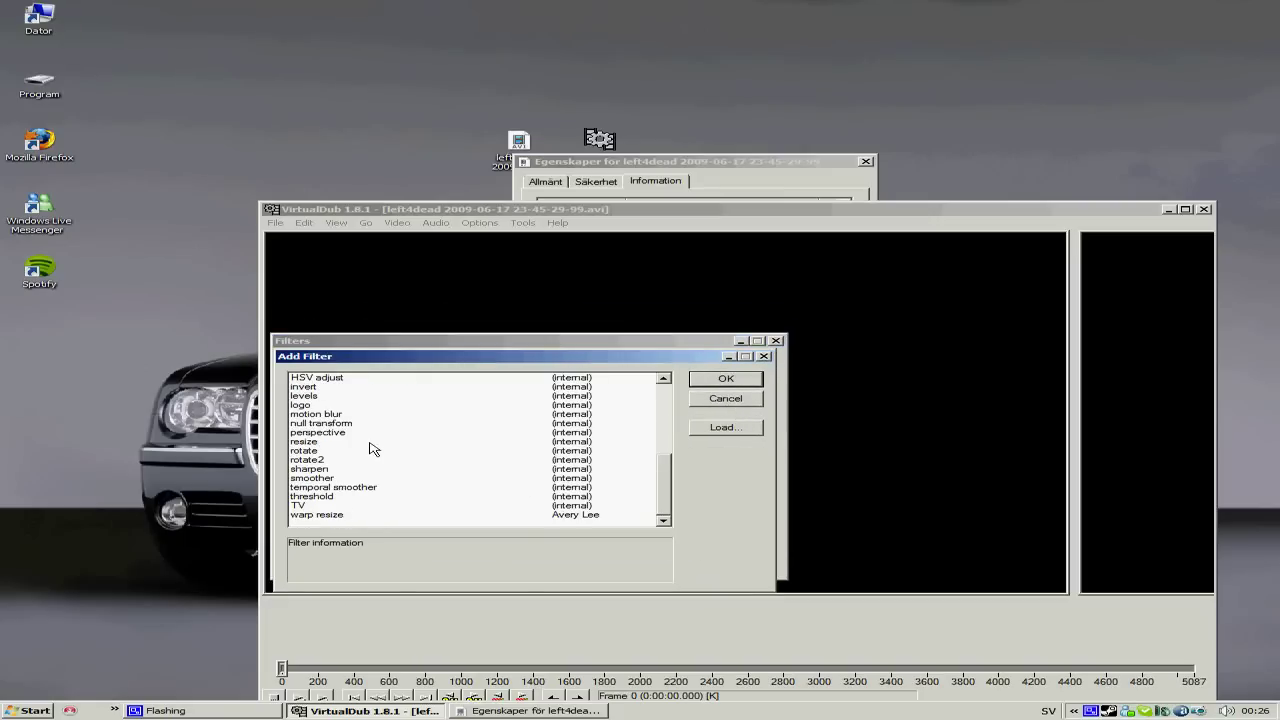
click(300, 442)
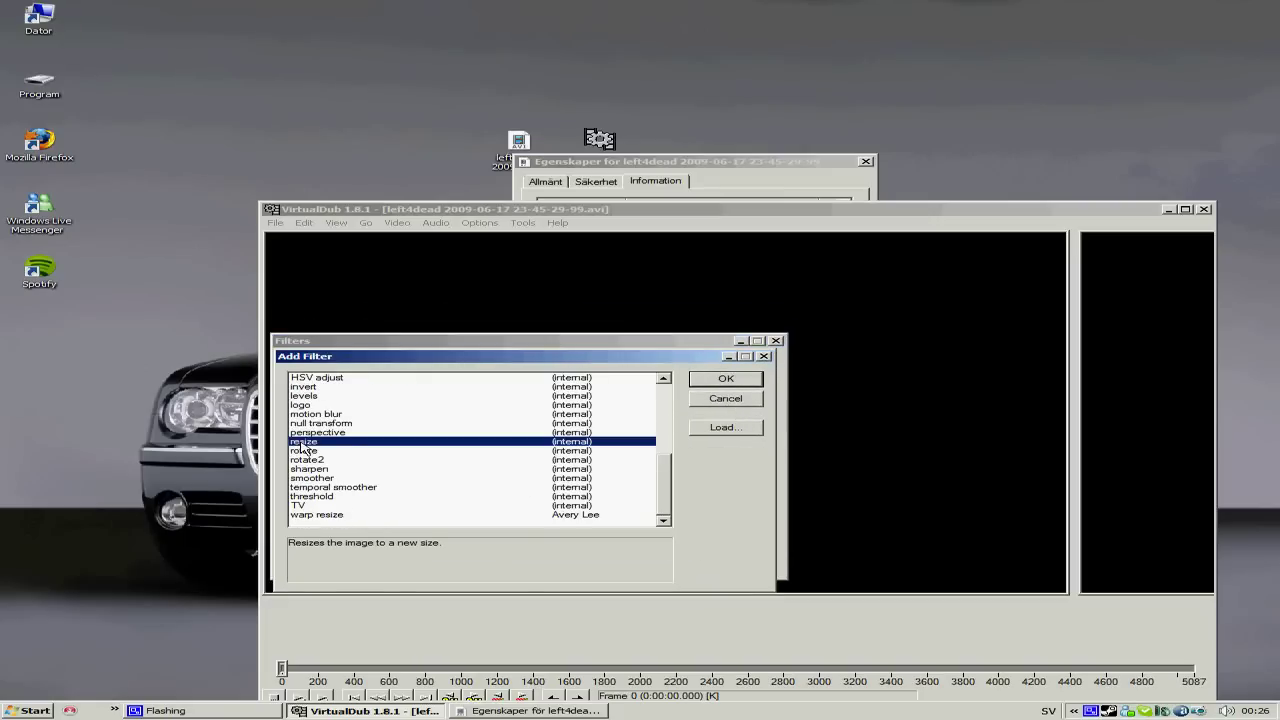
click(726, 378)
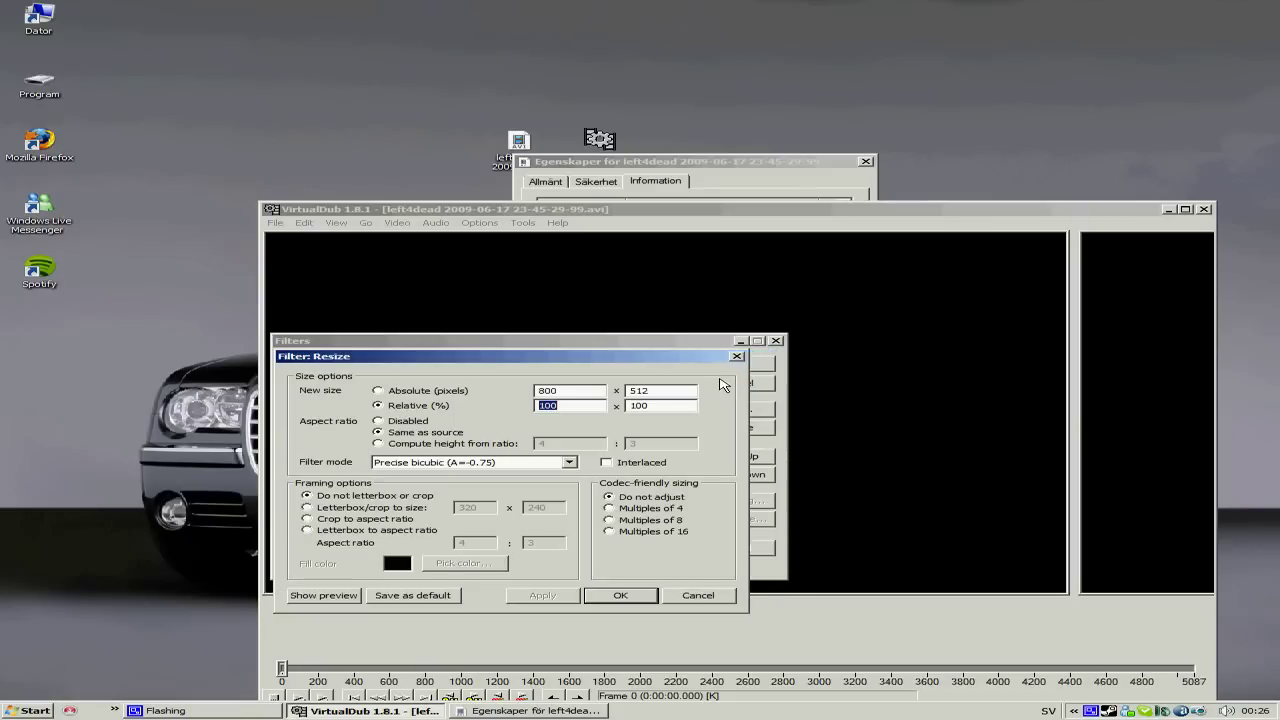
- Set the resize to absolute pixels with width 1280 and height 720
click(376, 392)
double_click(574, 389)
key(BackSpace)
text(128)
key(BackSpace)
key(BackSpace)
key(BackSpace)
key(BackSpace)
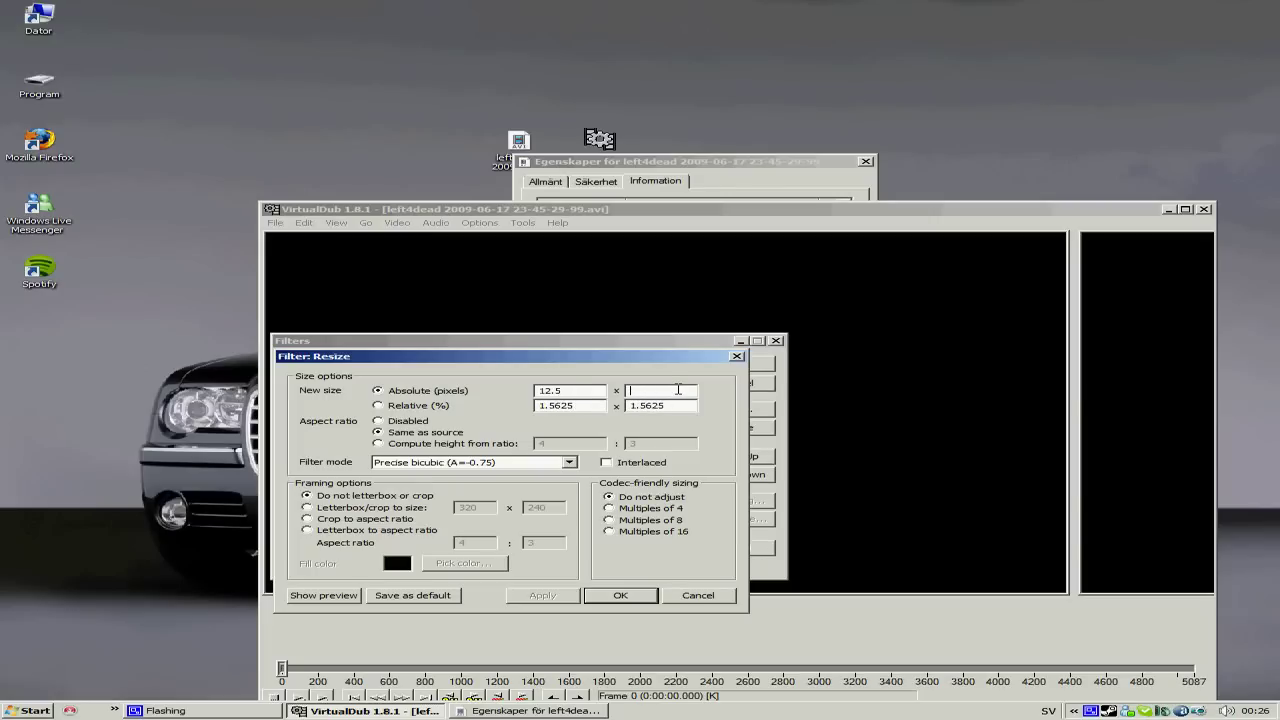
text(720)
click(643, 405)
key(Delete)
key(Delete)
key(Delete)
key(Delete)
key(Delete)
key(BackSpace)
key(BackSpace)
text(28)
- Compute the height from a 16:9 aspect ratio and apply the resize settings
click(378, 443)
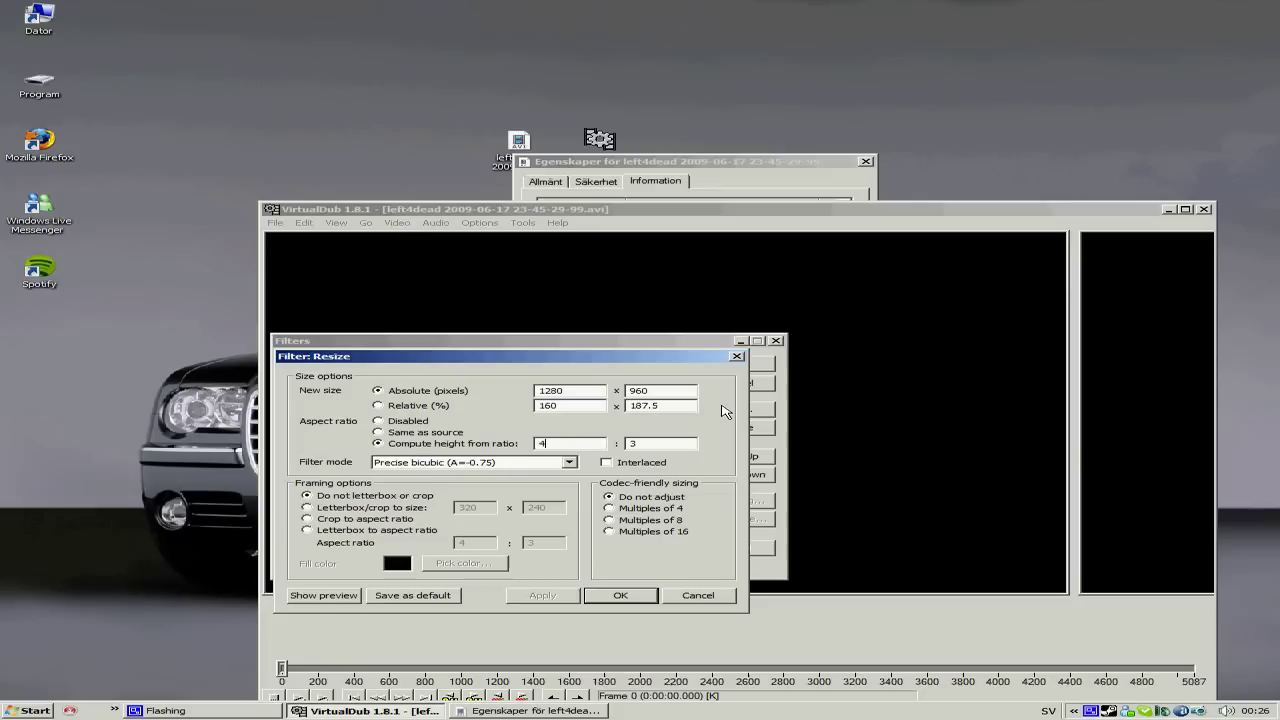
text(16)
click(671, 440)
text(9)
click(620, 595)
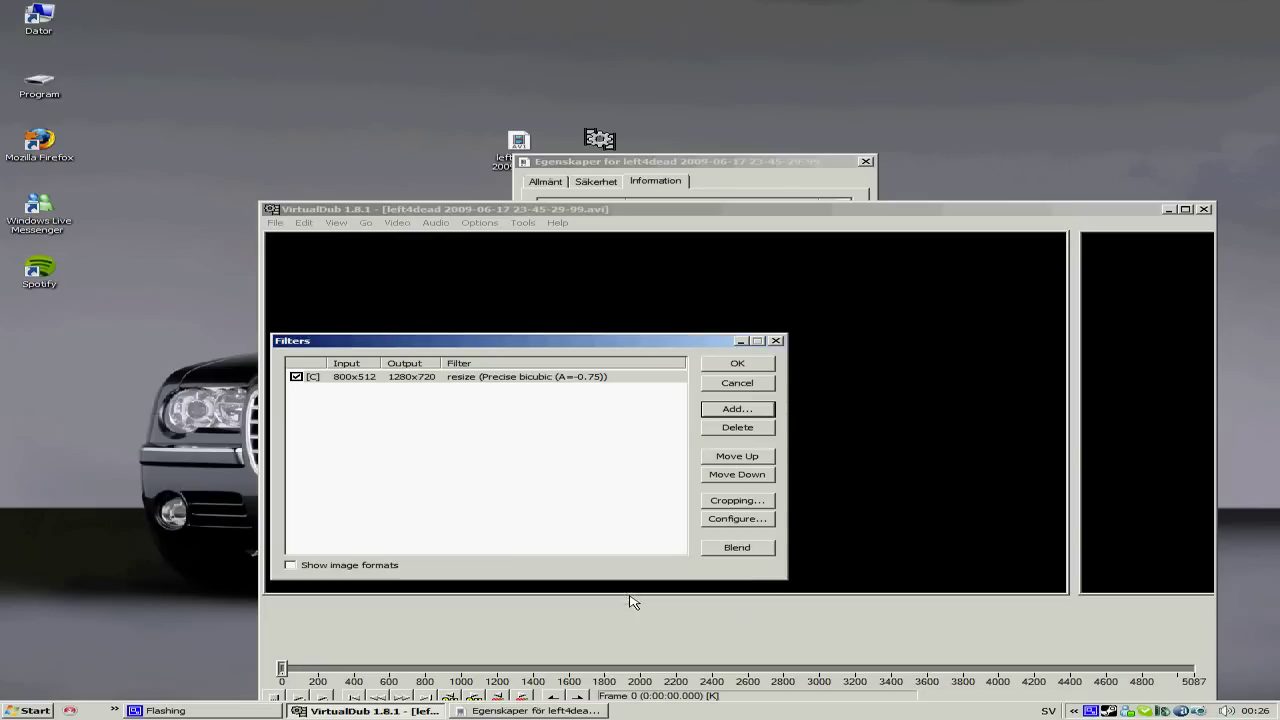
- Save the output as a new AVI named resizel4dfrapsclip to start rendering
click(728, 366)
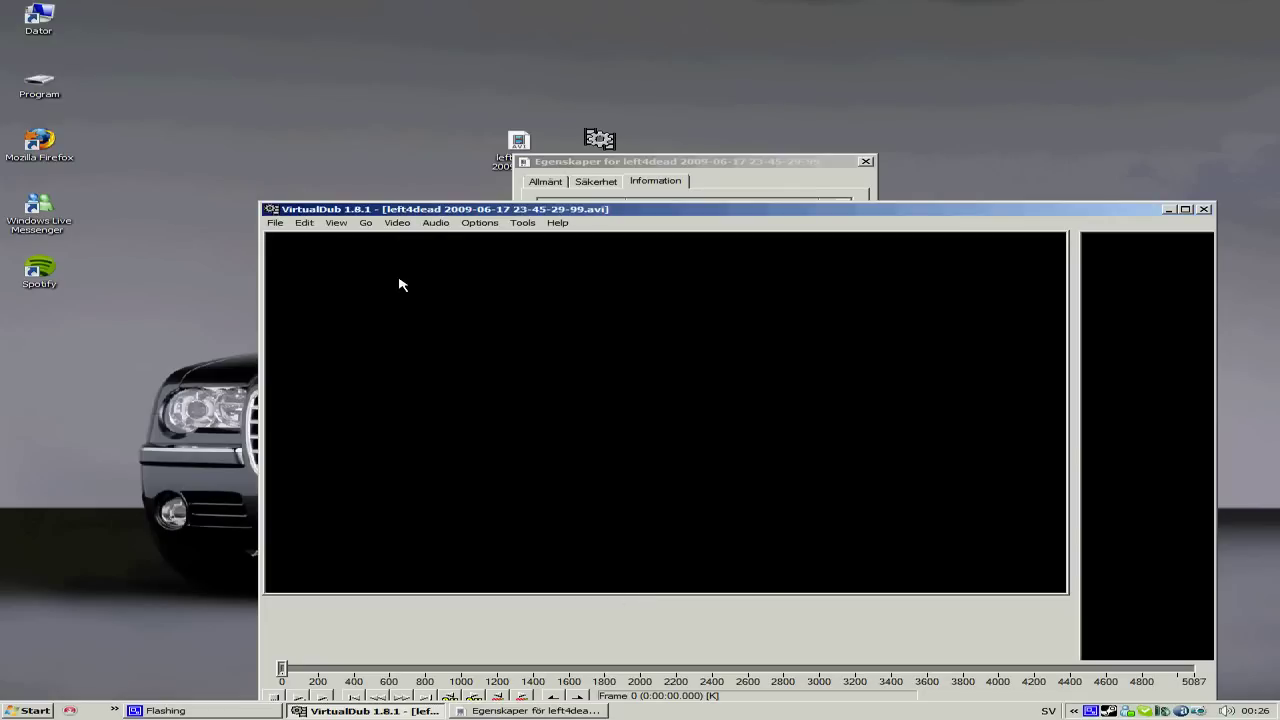
click(280, 224)
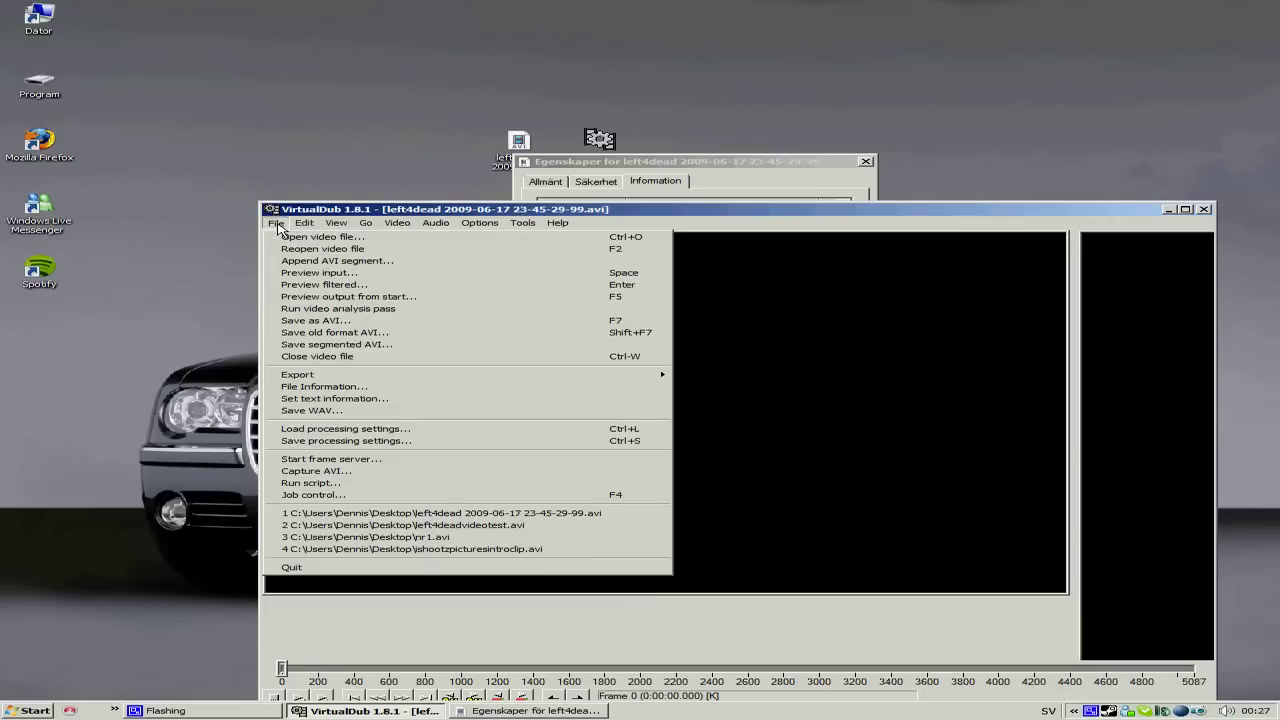
click(341, 321)
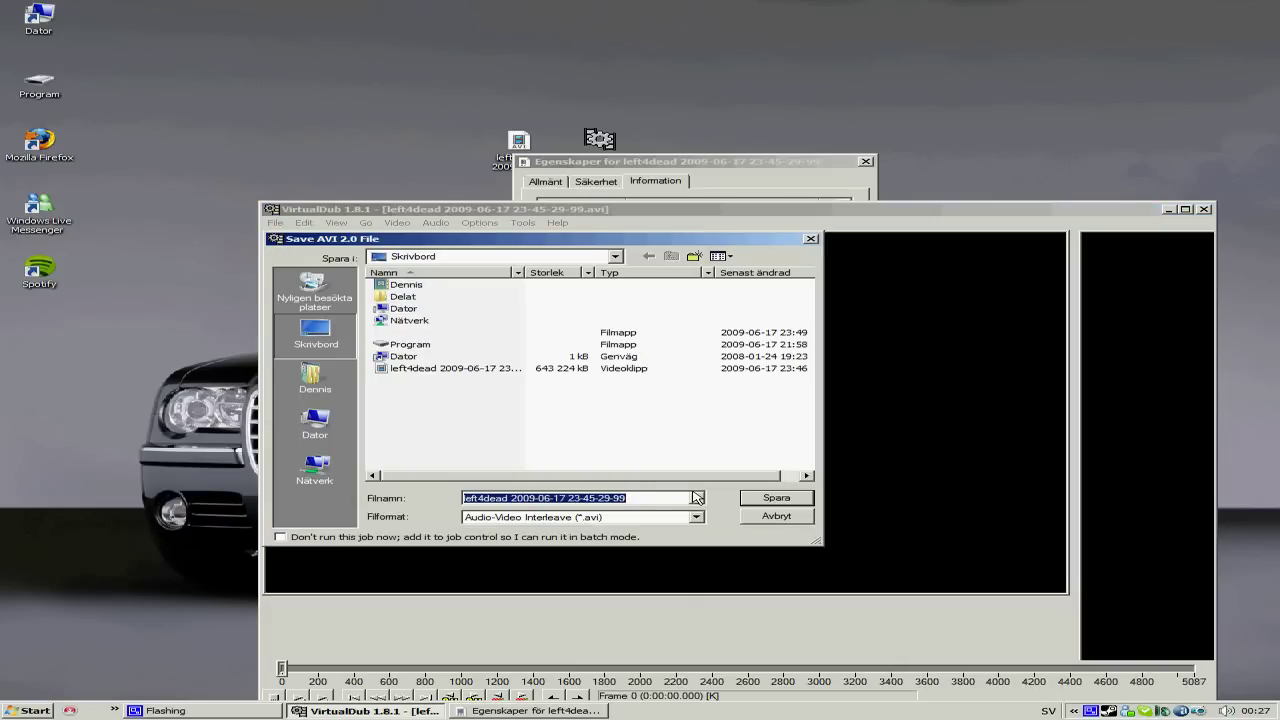
key(BackSpace)
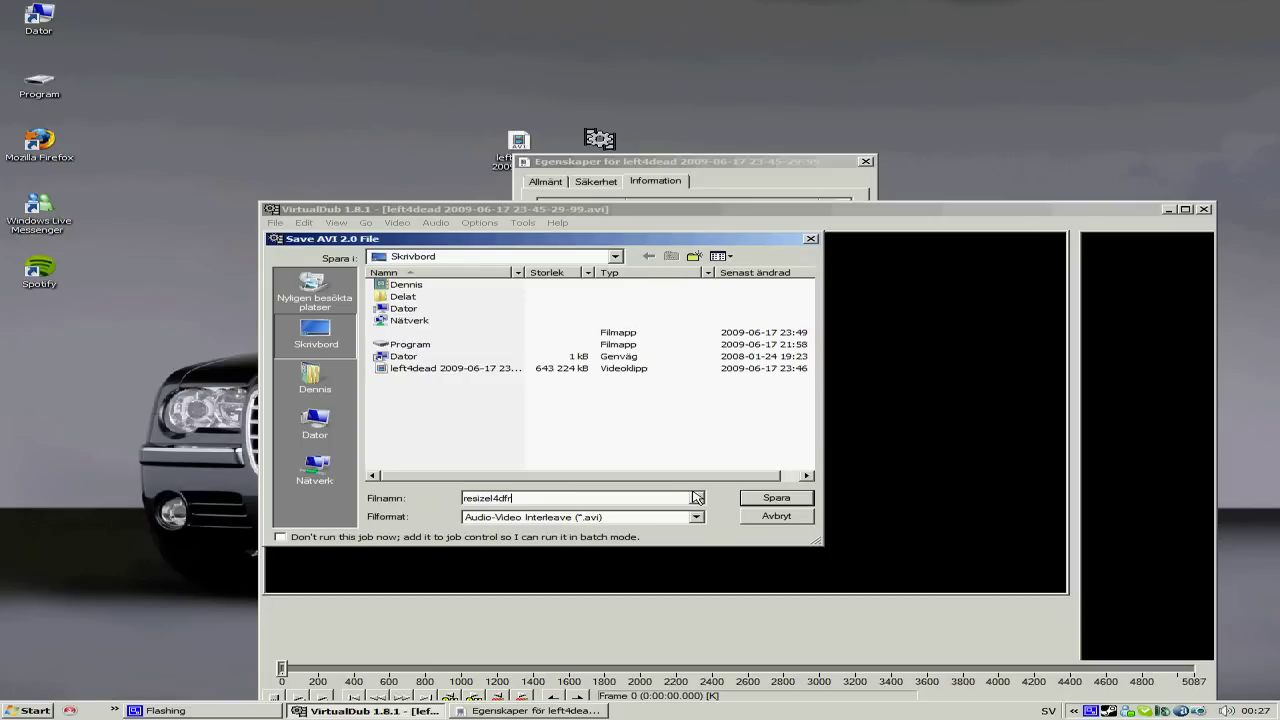
text(resizel4dfrapscli)
key(Return)
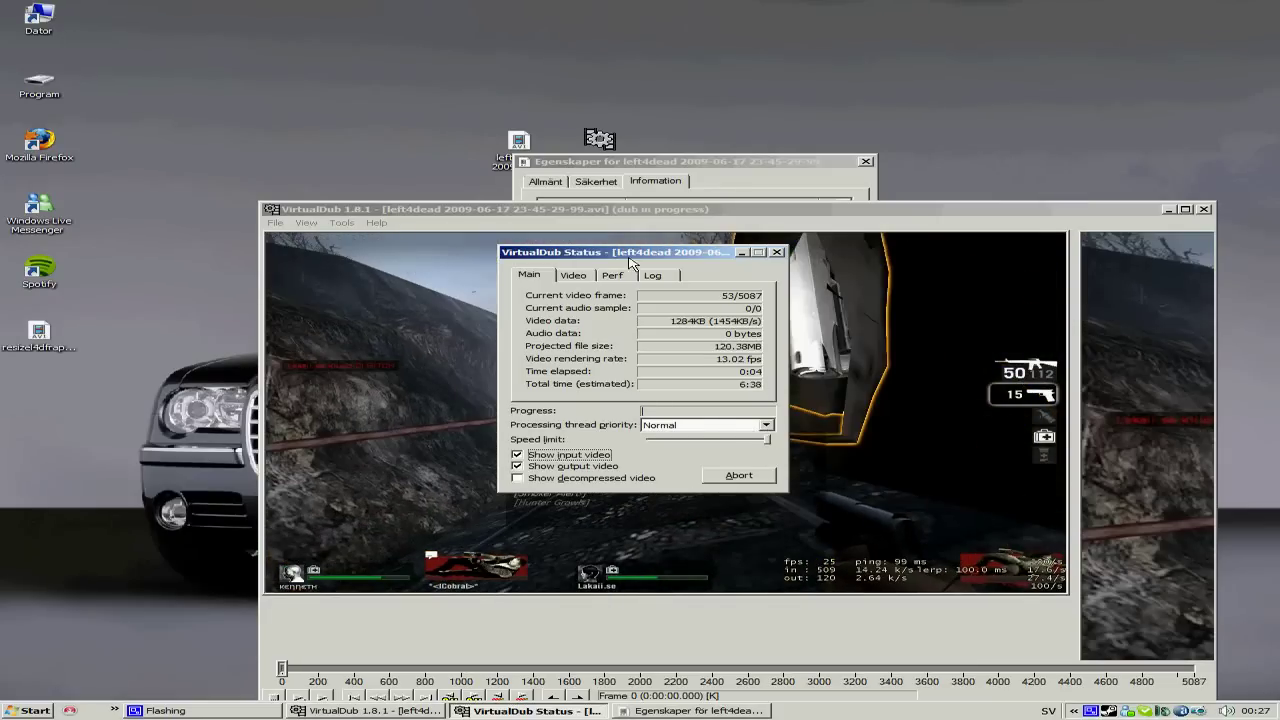
- Set processing thread priority to Highest and close VirtualDub when the encode ends
click(767, 425)
click(766, 455)
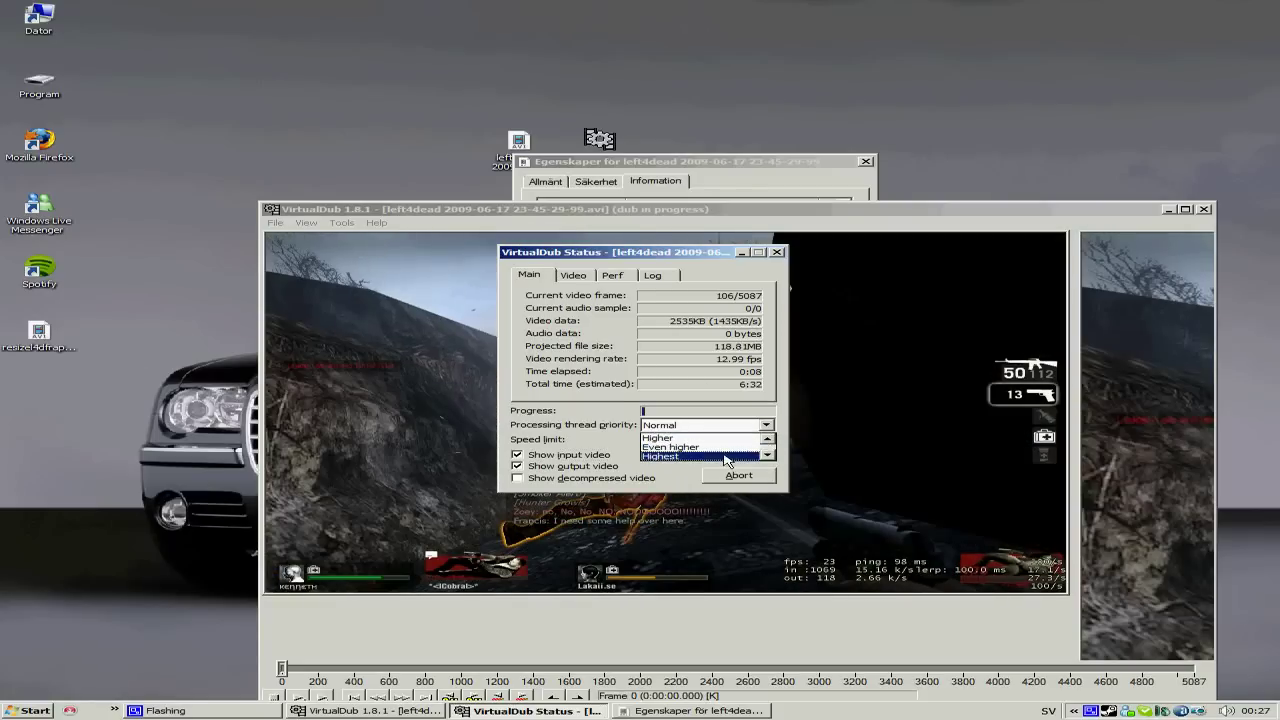
click(705, 456)
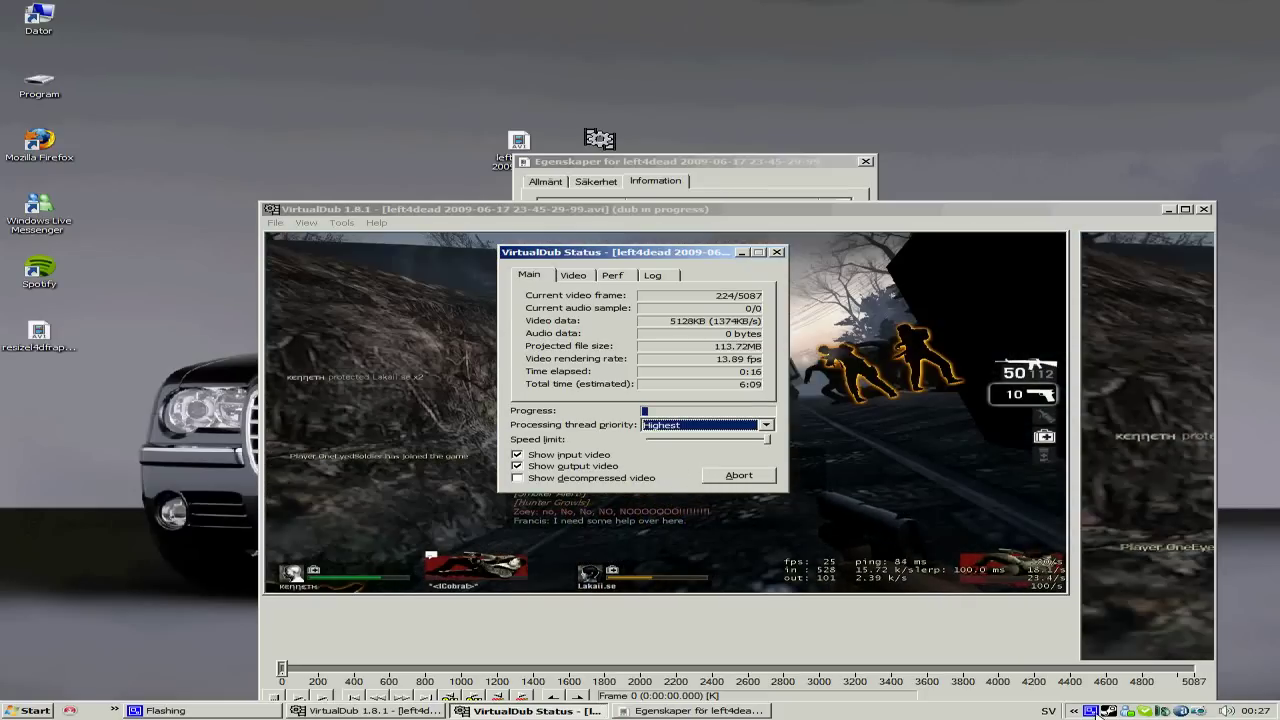
right_click(1096, 711)
click(1124, 677)
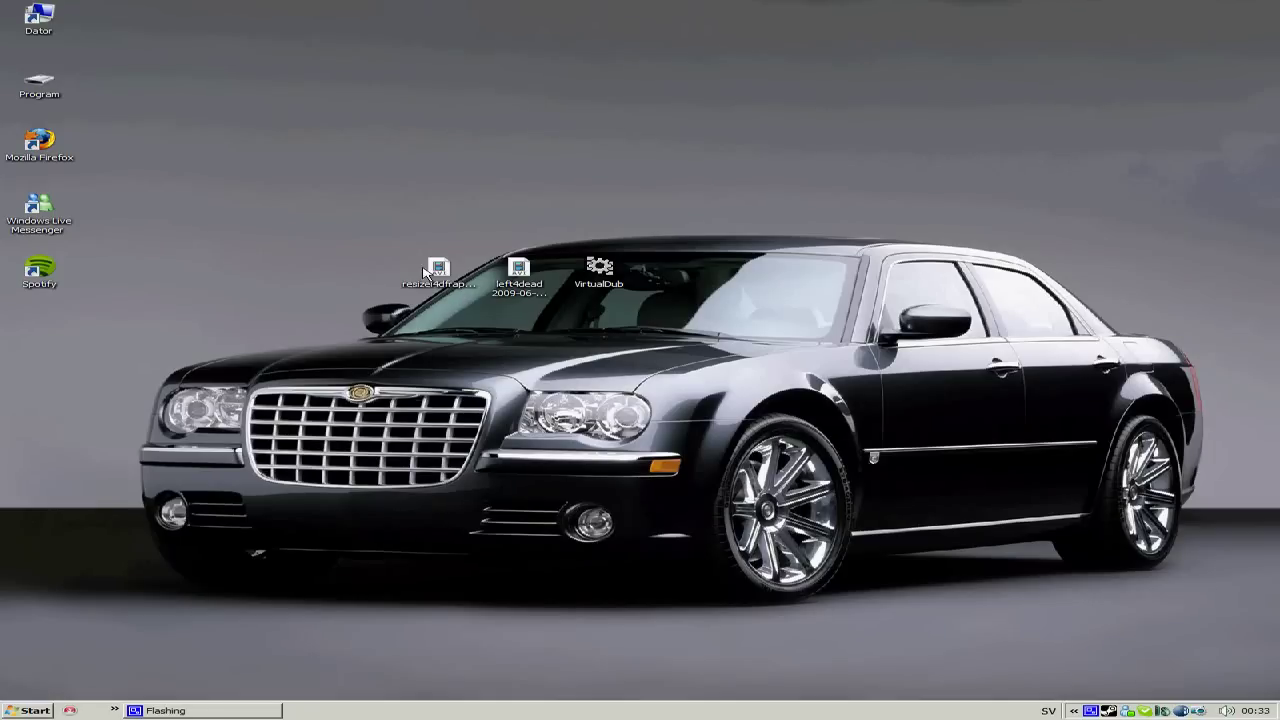
- Show the original and resizel4dfrapsclip Properties side by side: 628 MB versus 46,9 MB
right_click(512, 273)
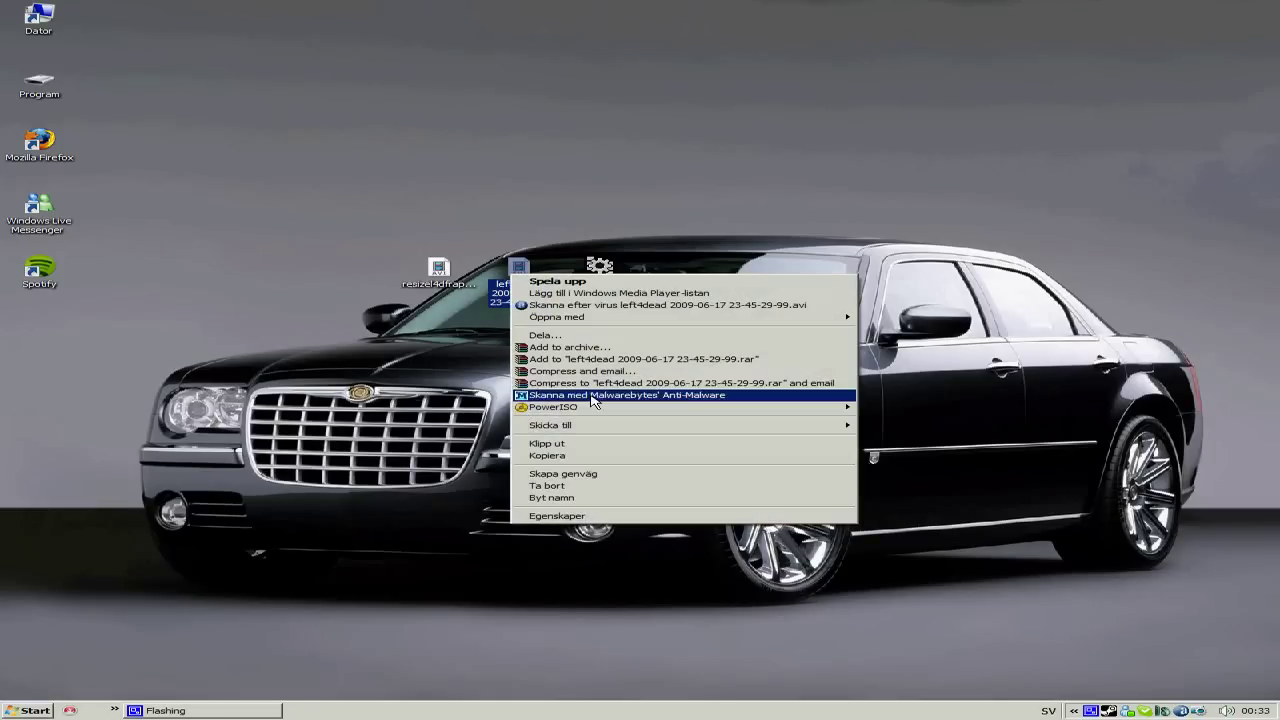
click(591, 517)
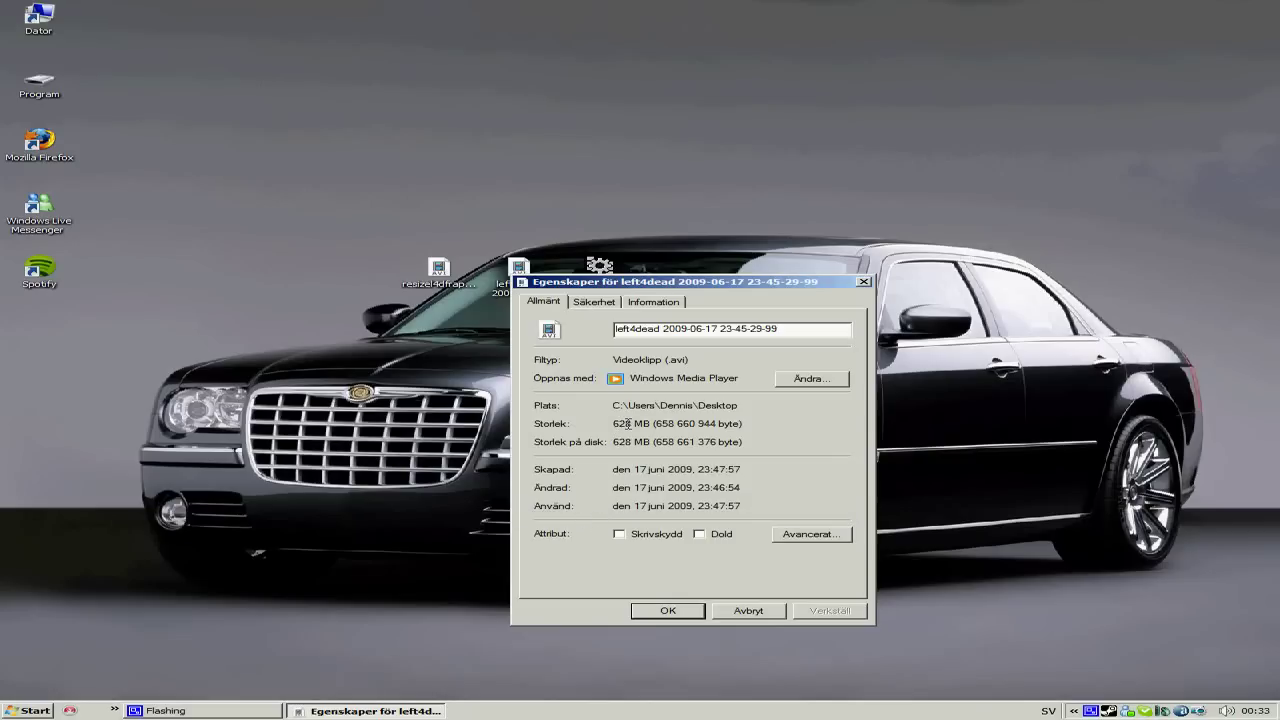
right_click(434, 274)
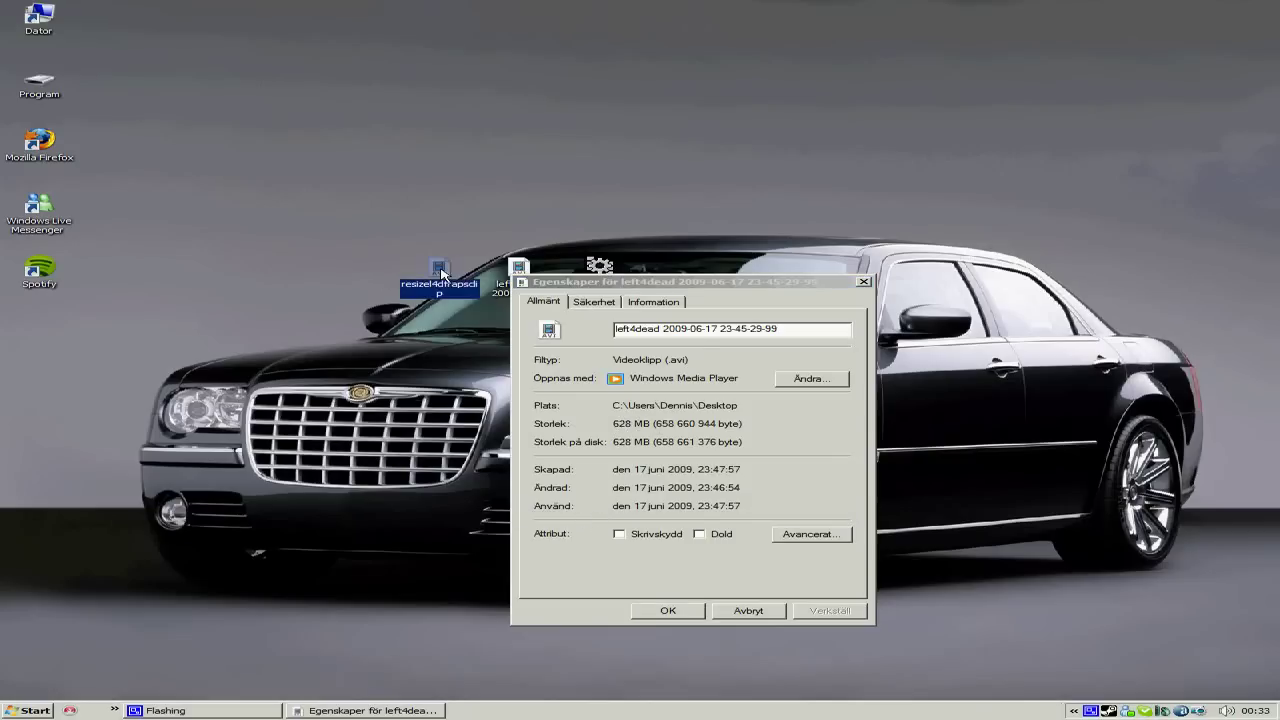
click(497, 515)
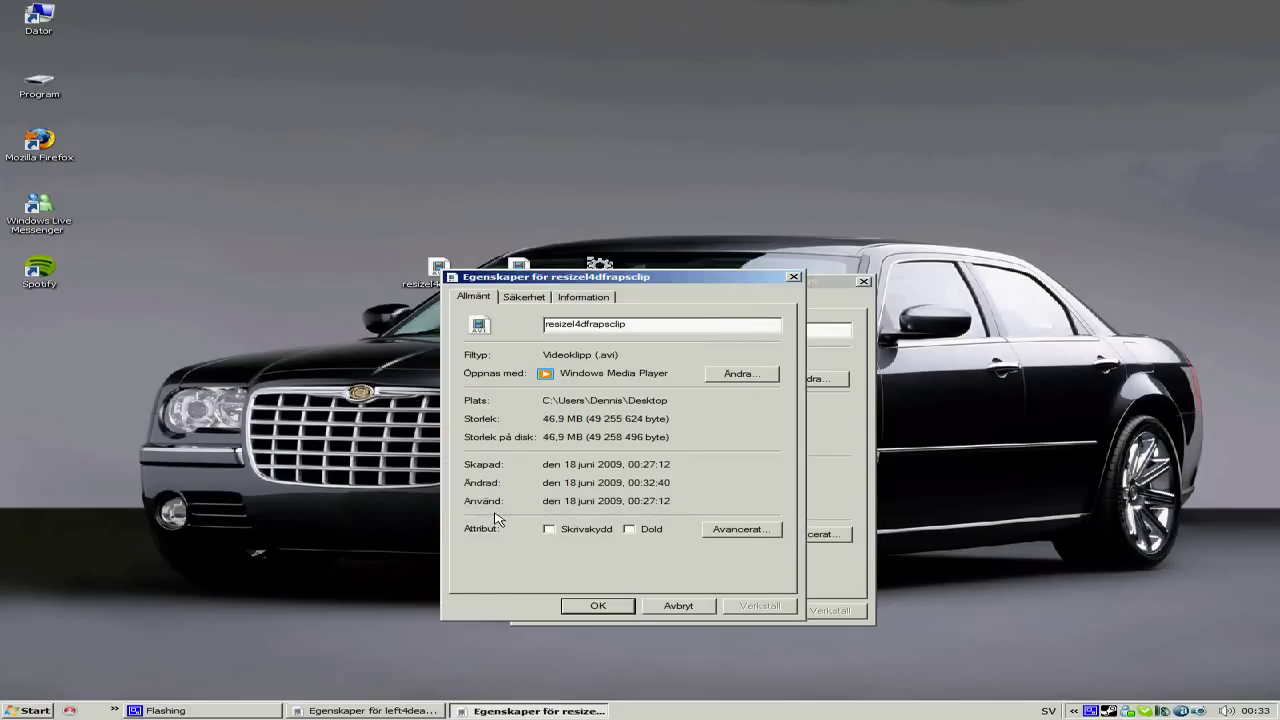
drag(655, 282, 992, 283)
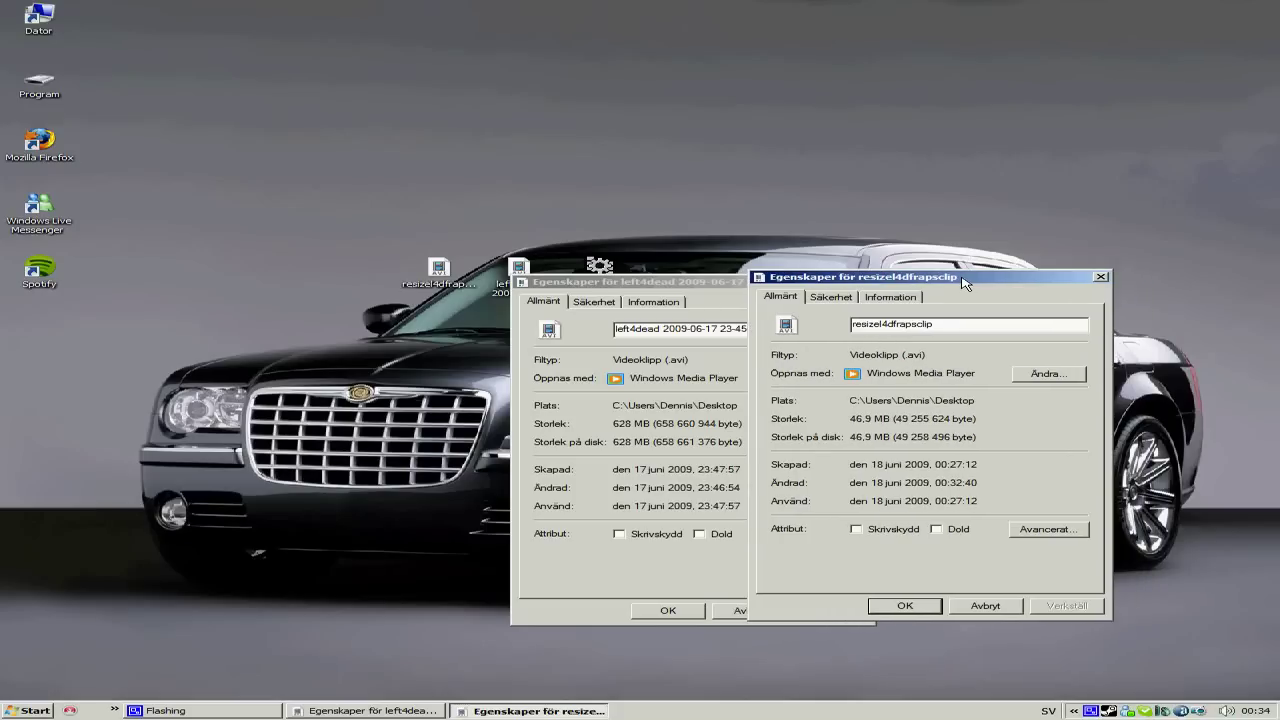
drag(963, 283, 963, 284)
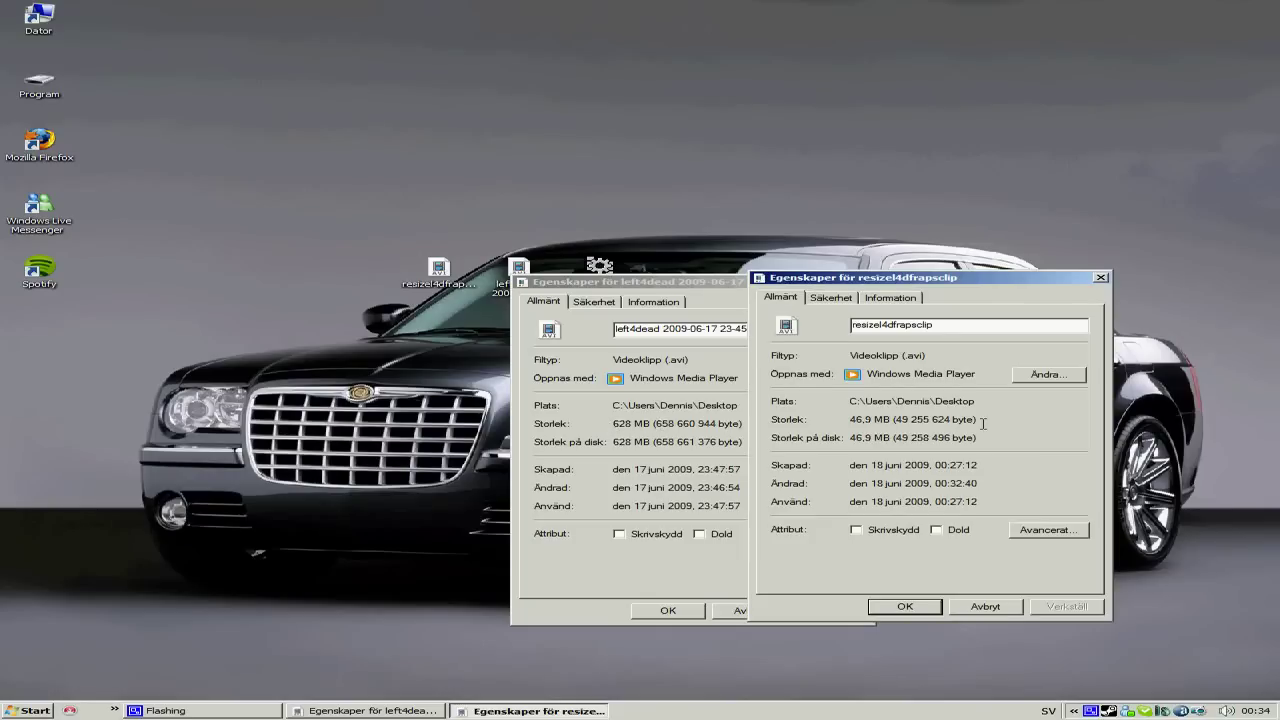
- Close both Properties windows, then play, pause and close each clip in Windows Media Player
click(1100, 277)
click(870, 284)
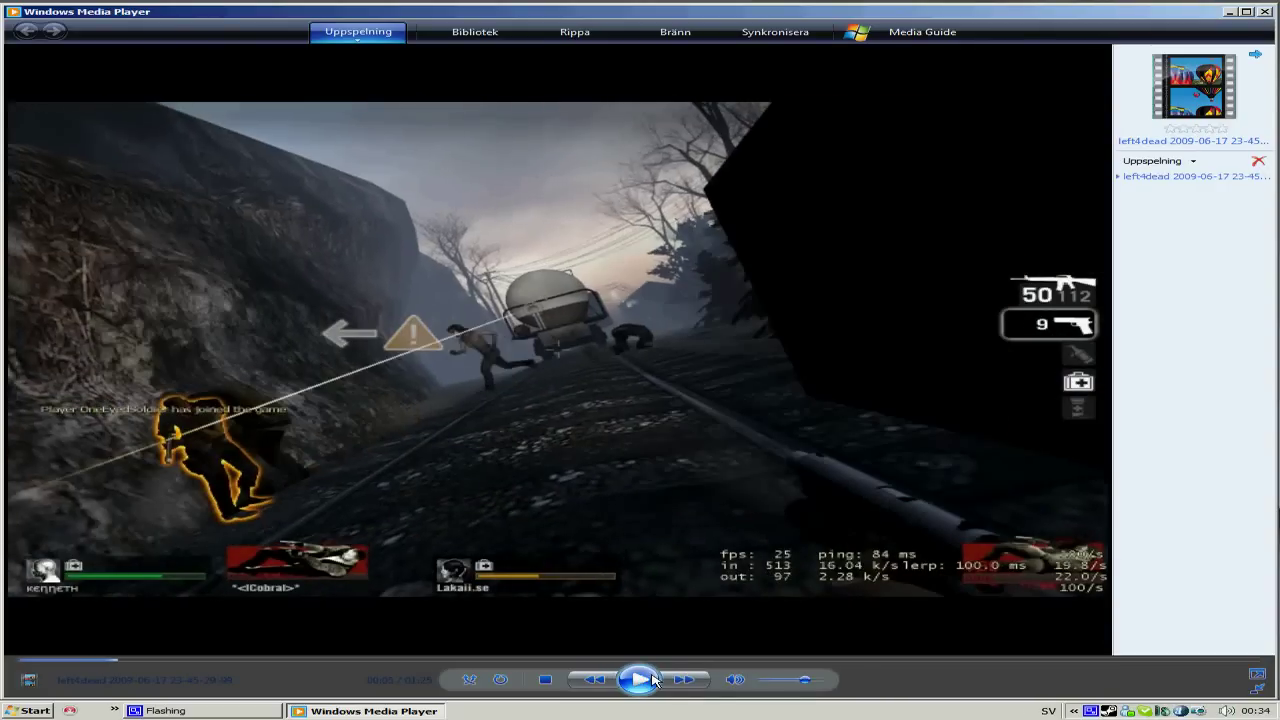
click(655, 679)
click(1264, 12)
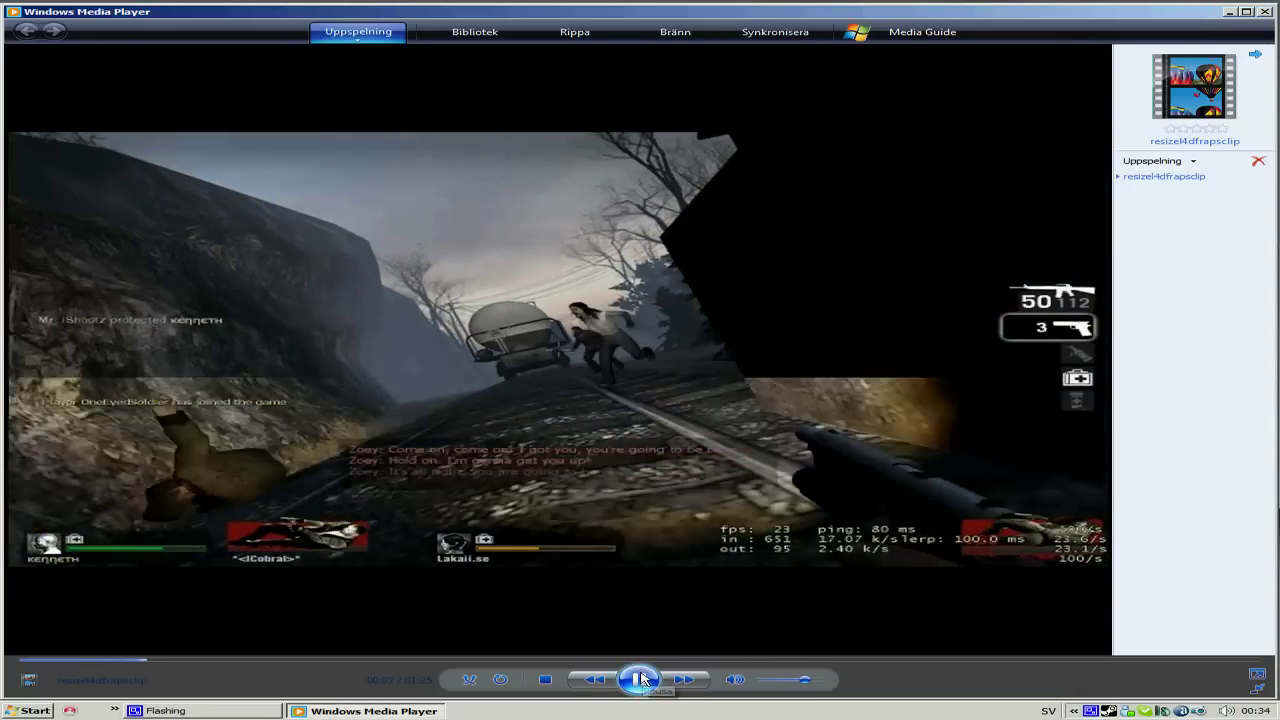
click(640, 677)
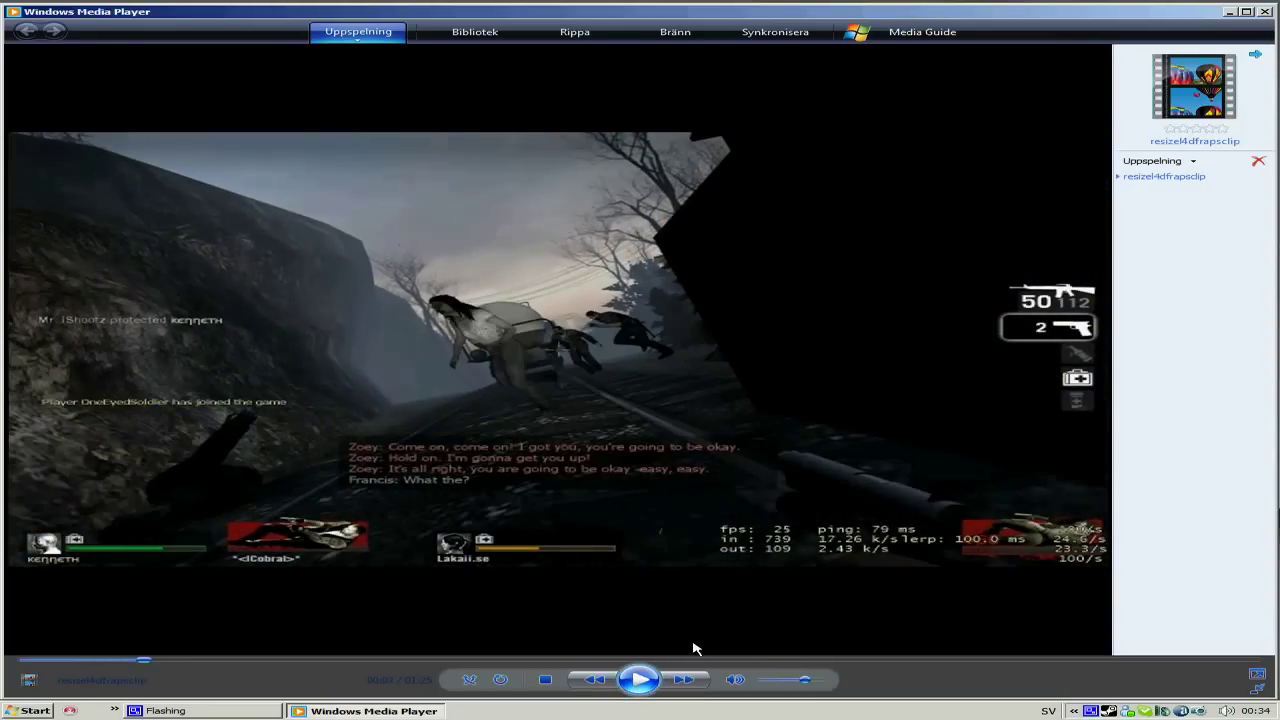
click(1268, 12)
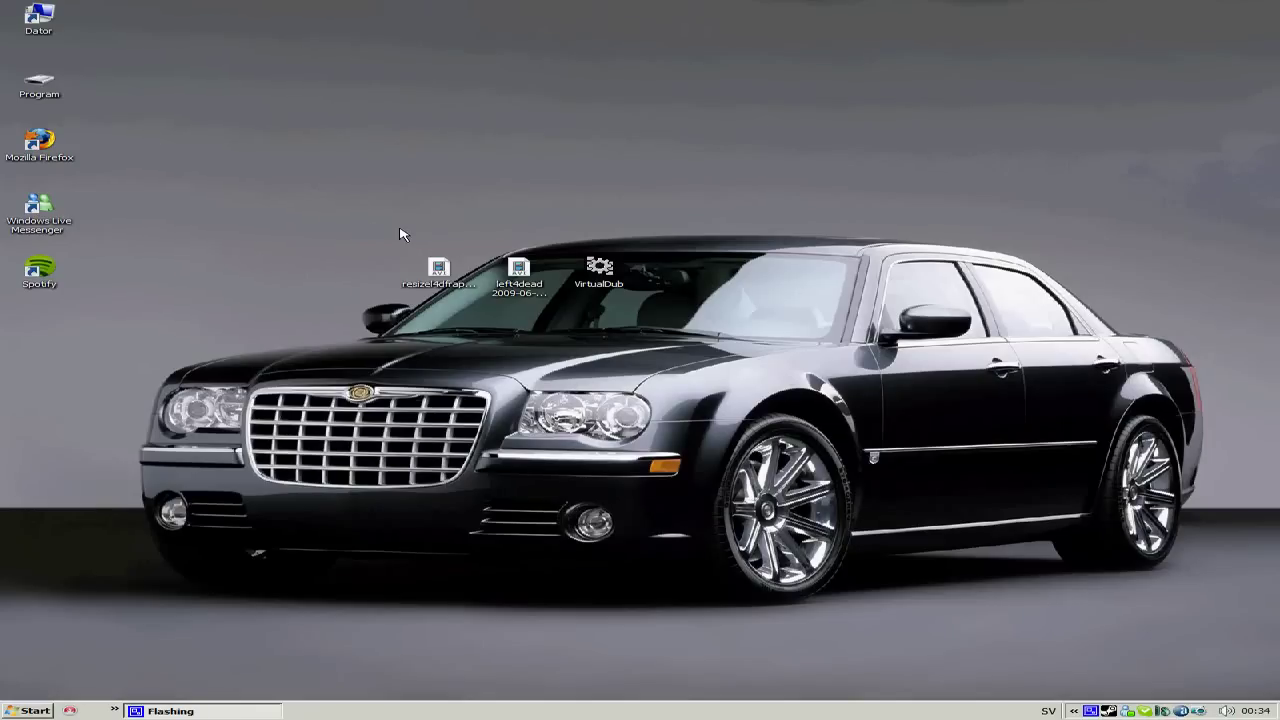